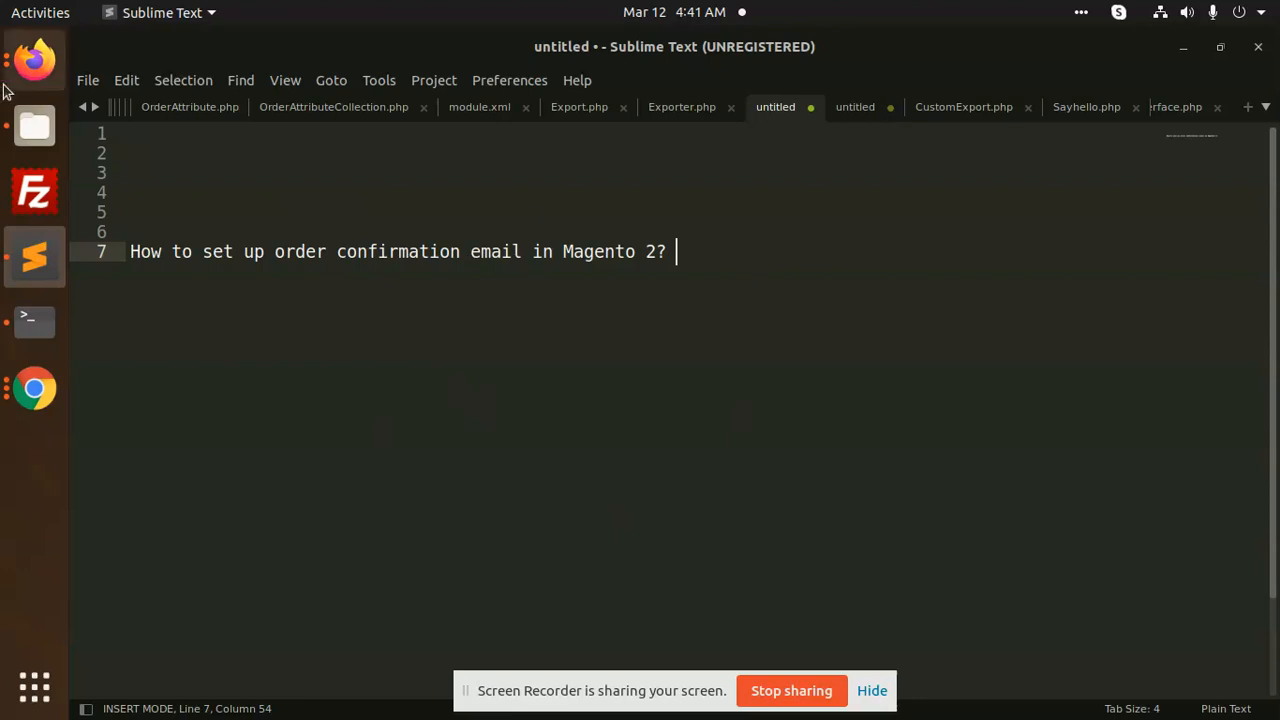
- Bring the Firefox window to the front
left_click(32, 62)
- Switch to the Magento admin tab and open Stores > Configuration
left_click(575, 46)
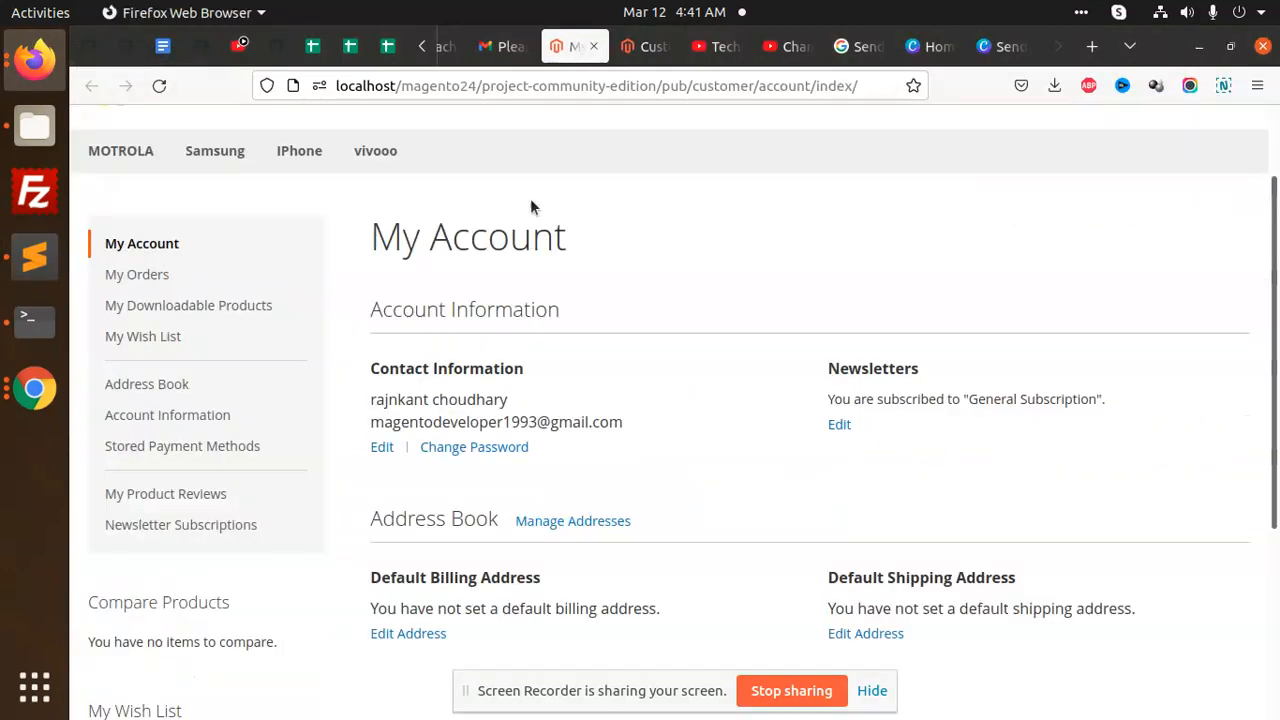
left_click(420, 47)
left_click(420, 47)
left_click(540, 46)
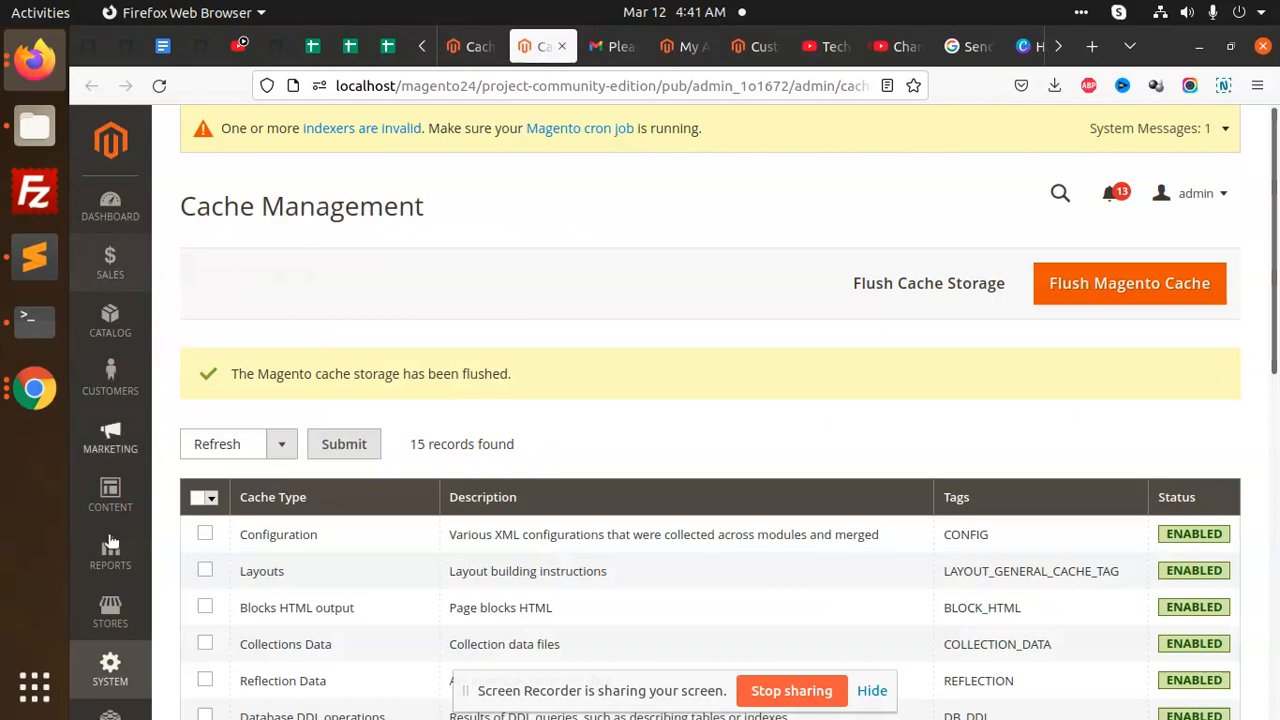
left_click(110, 610)
left_click(238, 304)
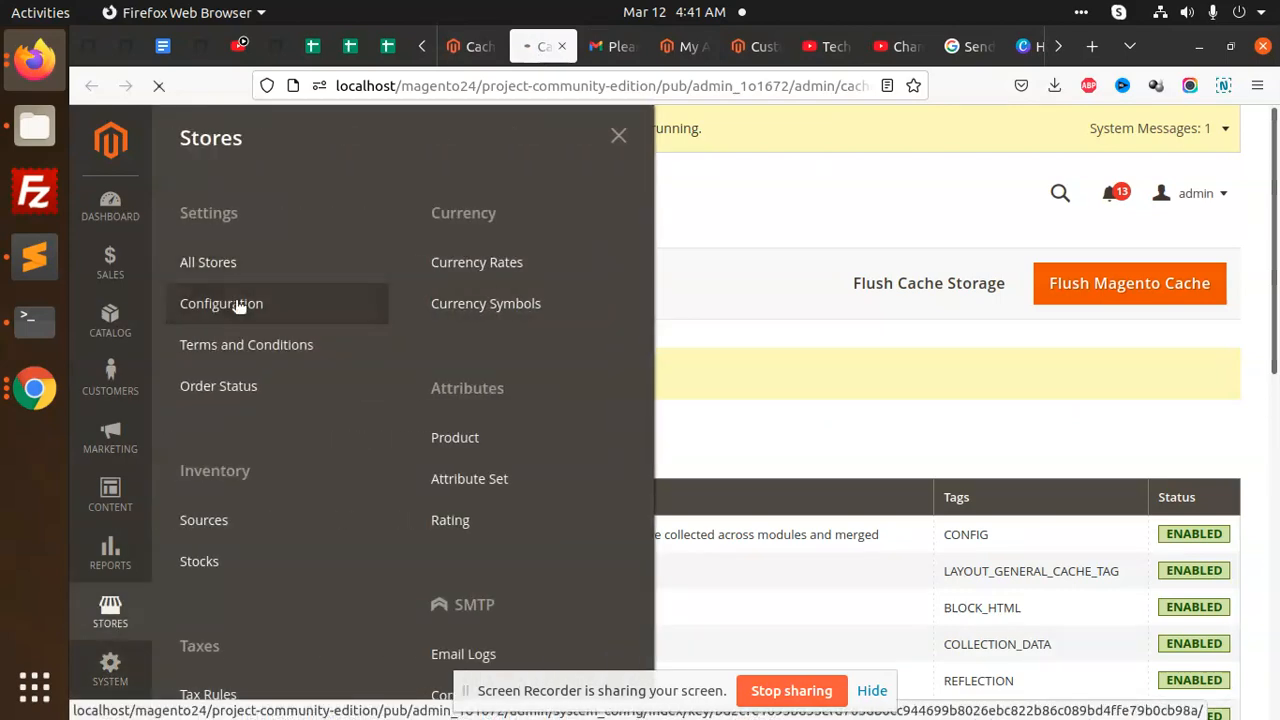
- Expand the SALES group and open the Sales configuration settings
scroll(494, 372, "down", 5)
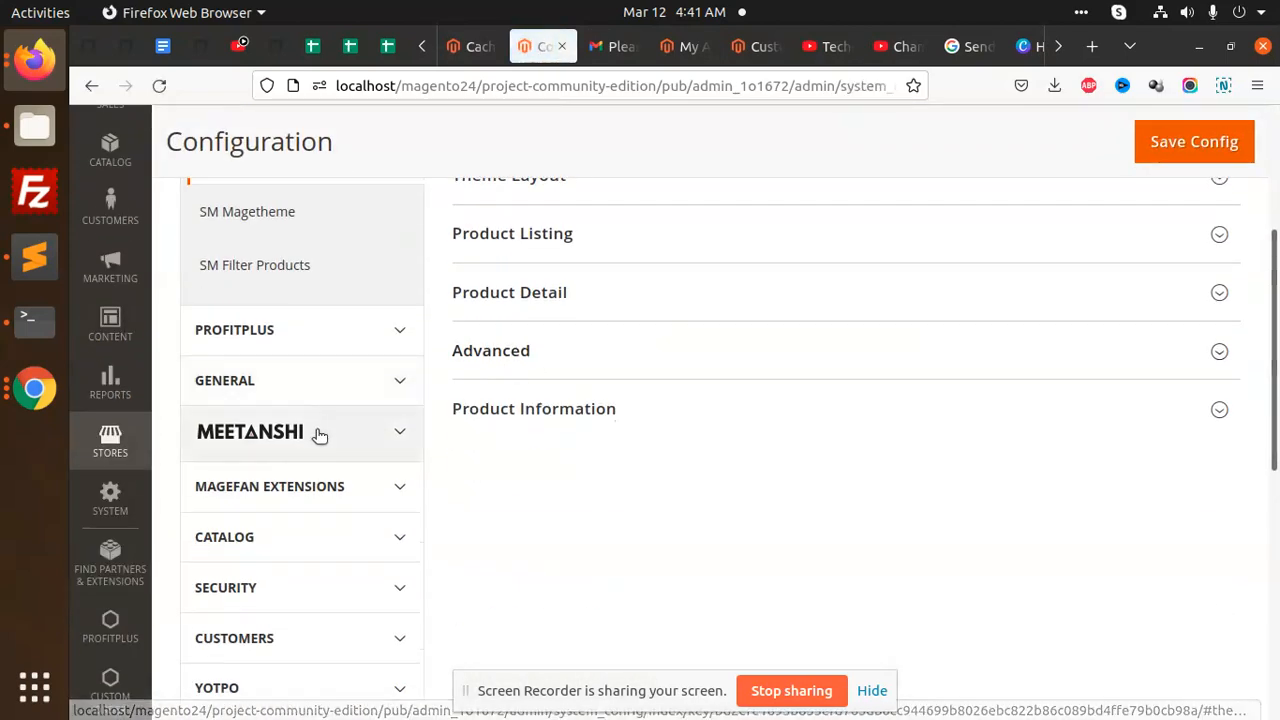
scroll(318, 434, "up", 5)
scroll(314, 434, "down", 10)
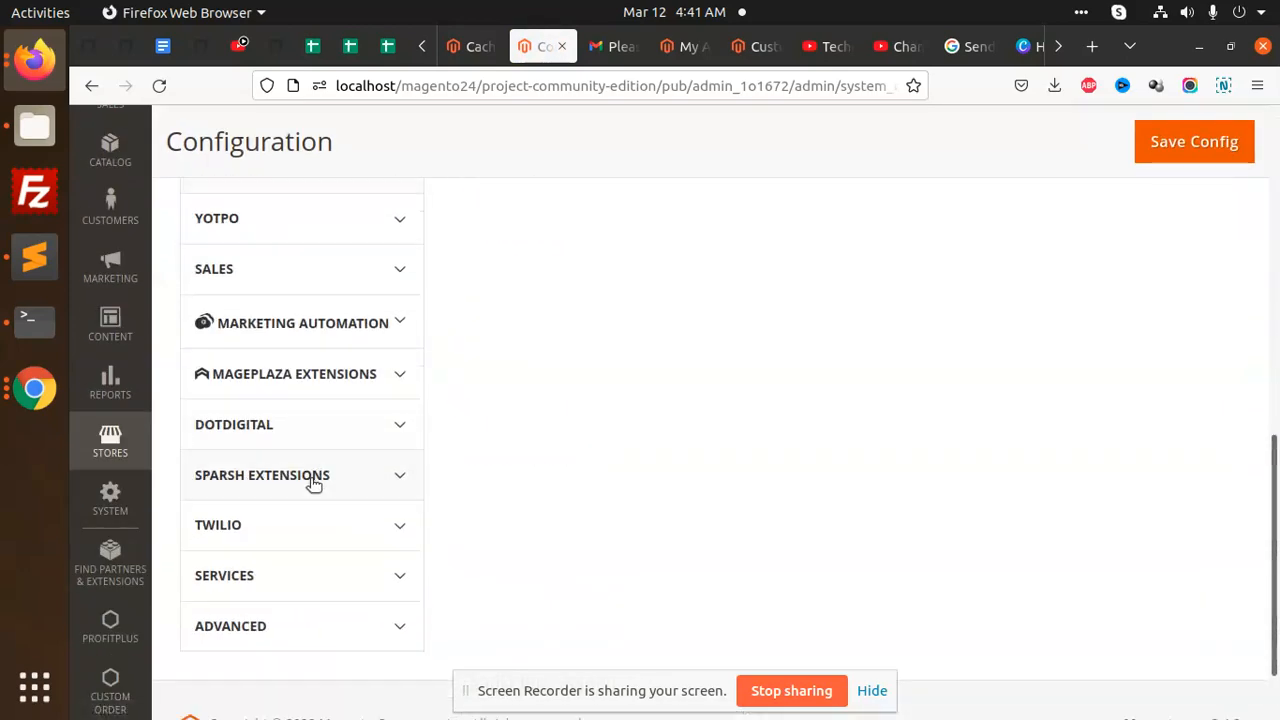
left_click(309, 272)
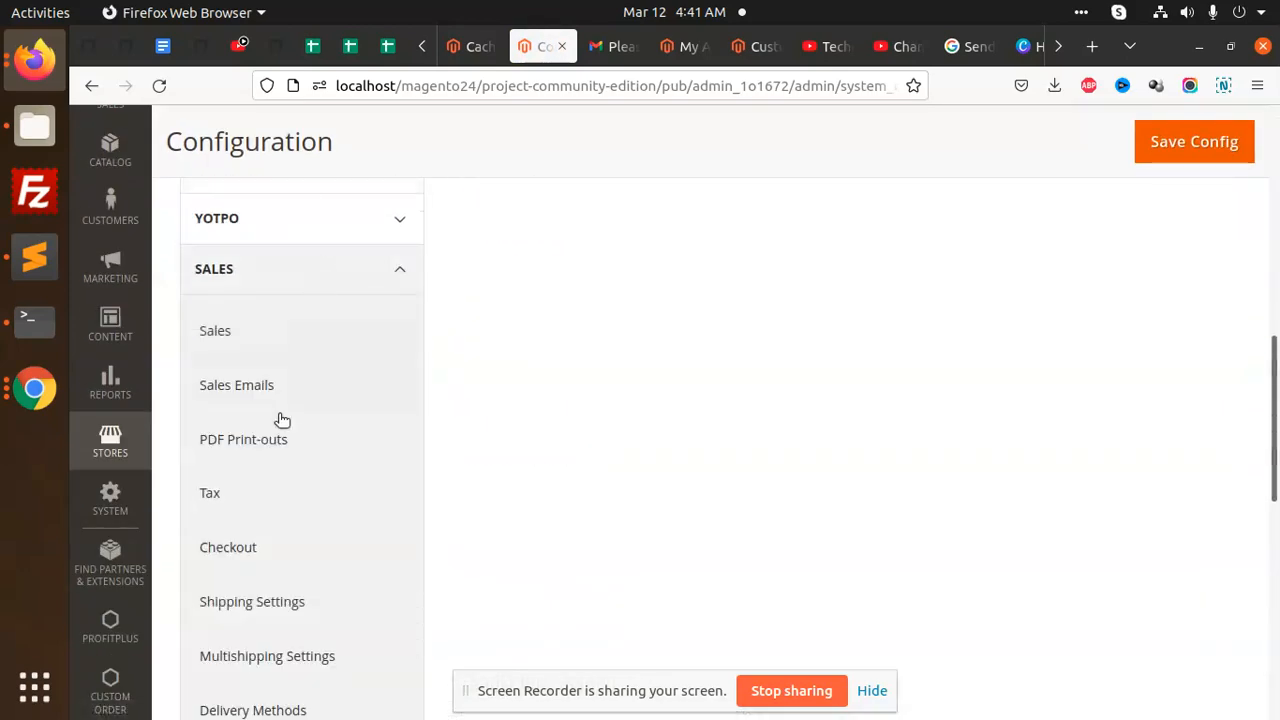
left_click(275, 345)
scroll(600, 455, "down", 3)
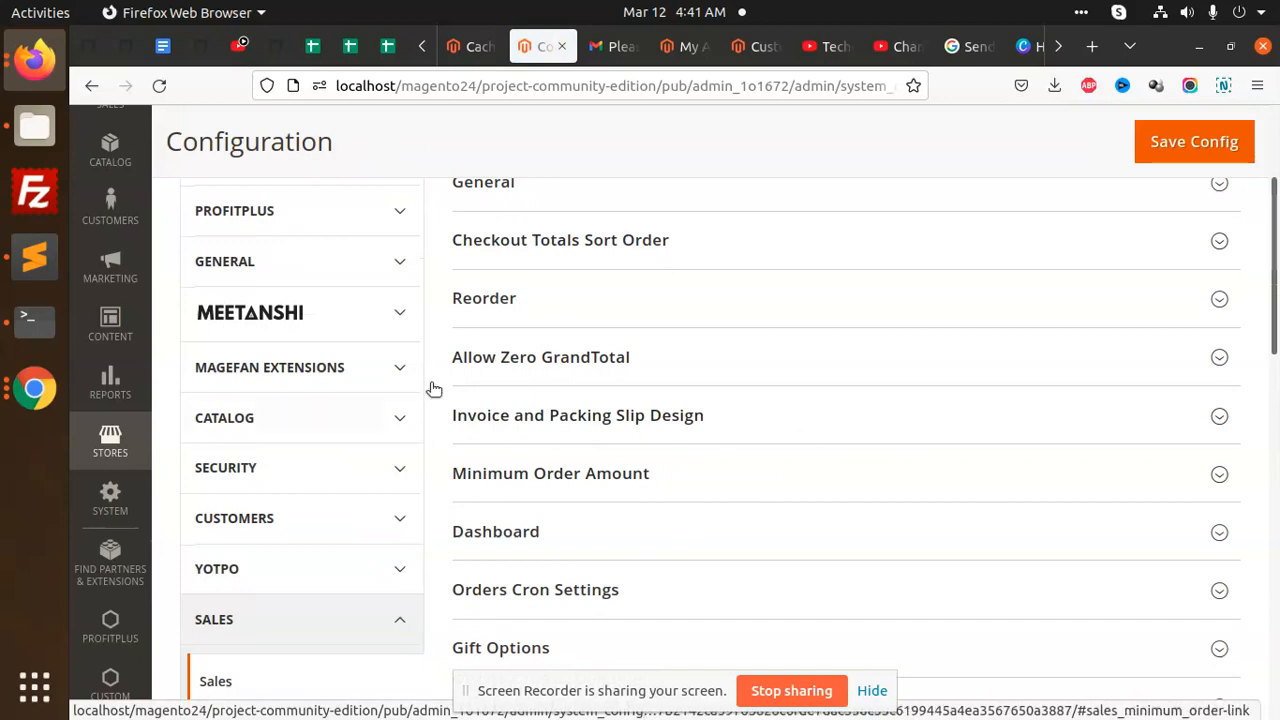
scroll(694, 428, "down", 5)
scroll(611, 457, "up", 5)
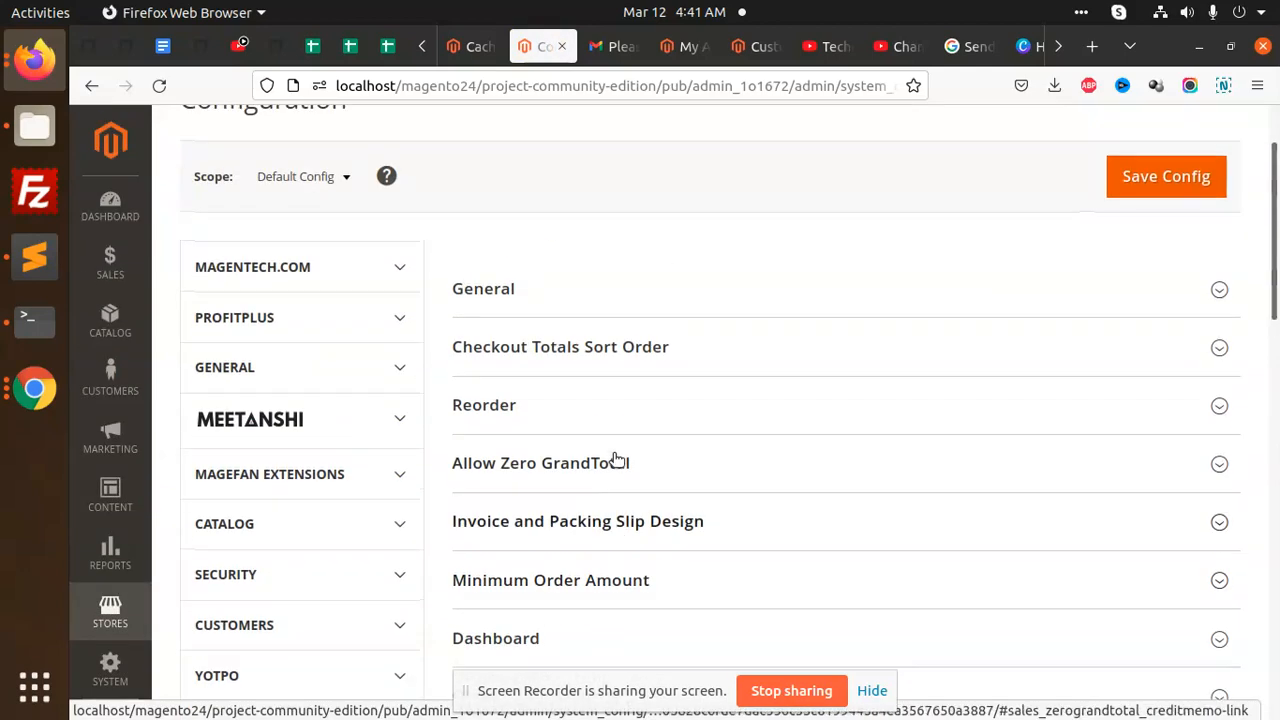
scroll(620, 455, "down", 3)
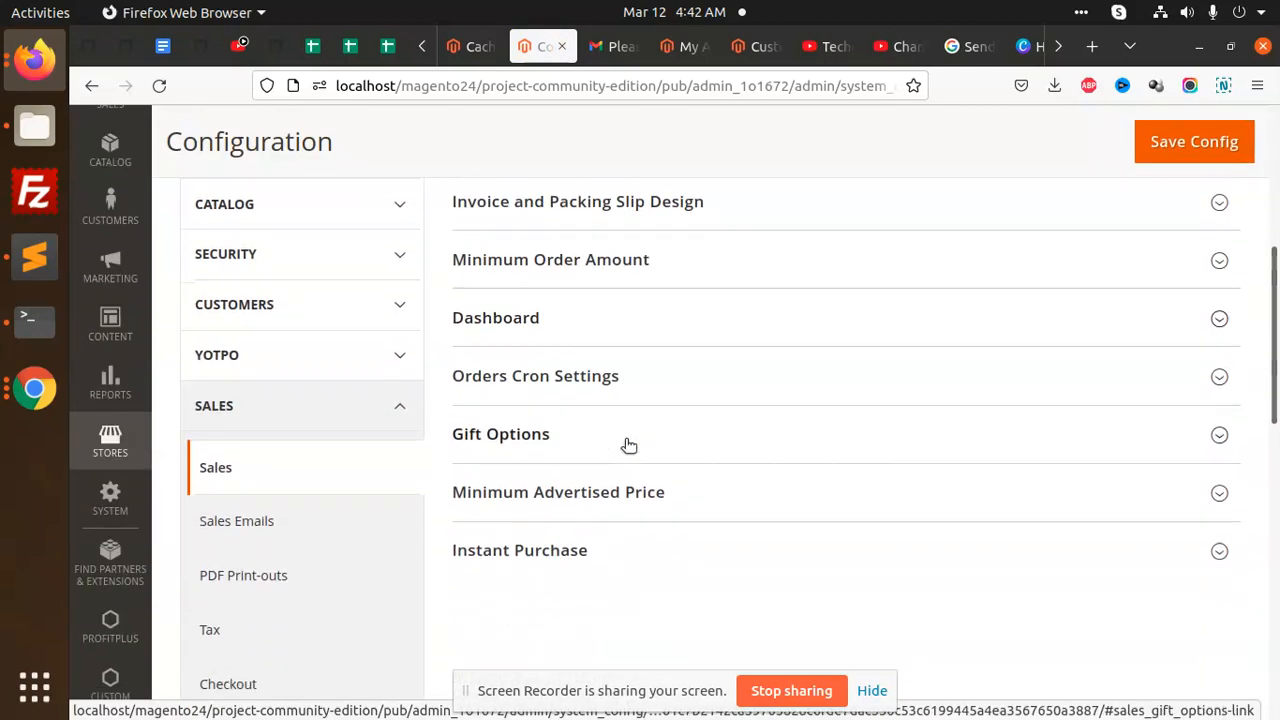
scroll(622, 390, "up", 4)
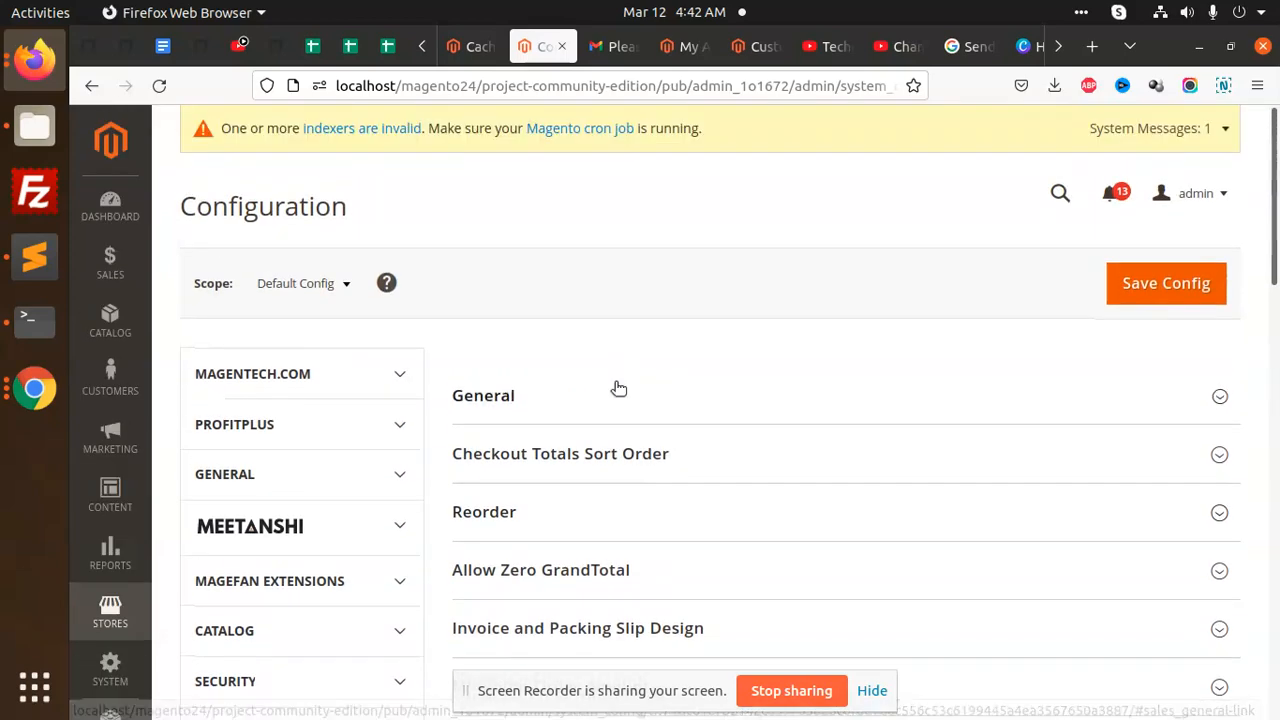
- Look through the General and Checkout Totals Sort Order sections, then open Sales Emails
left_click(619, 388)
scroll(700, 380, "down", 3)
left_click(617, 374)
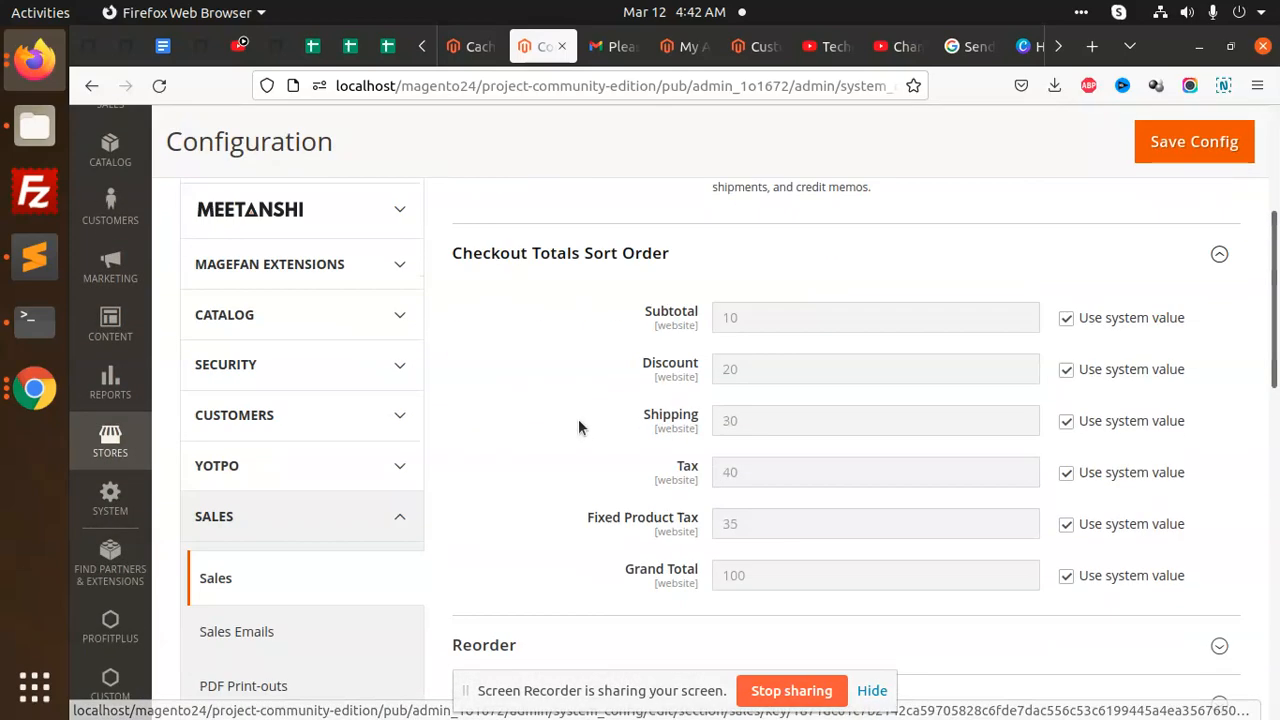
scroll(578, 430, "down", 5)
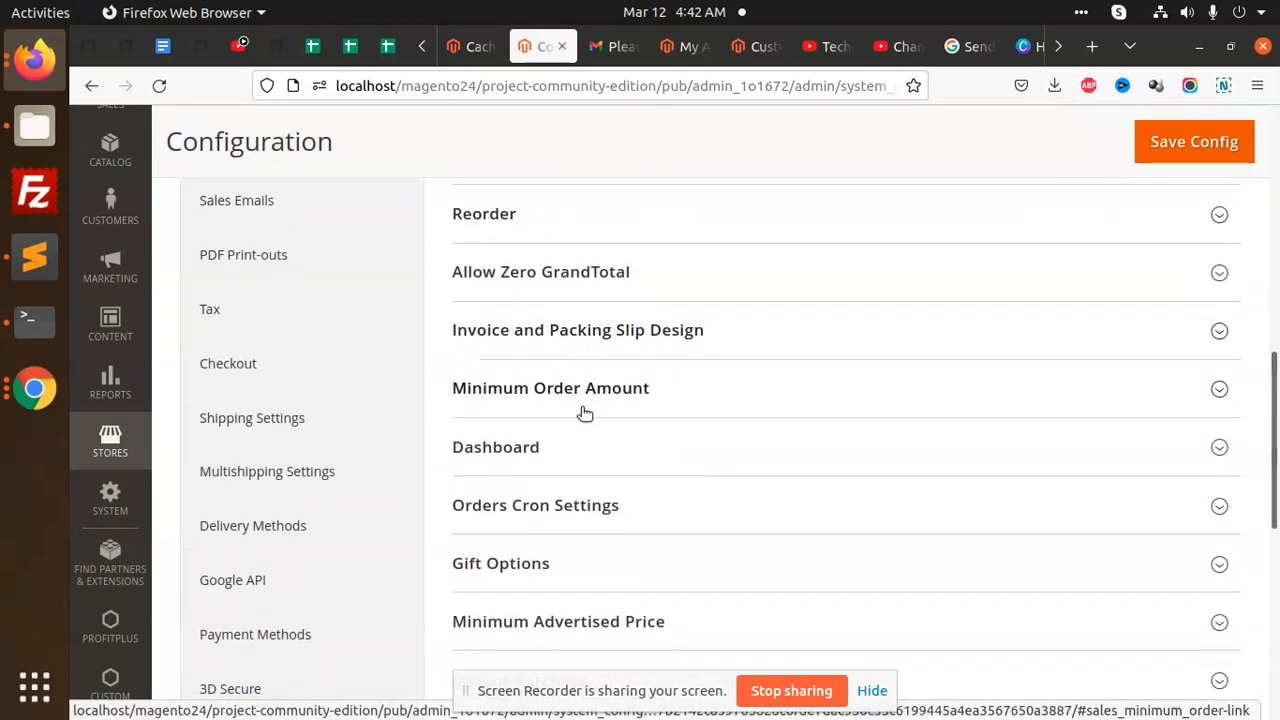
scroll(600, 450, "down", 1)
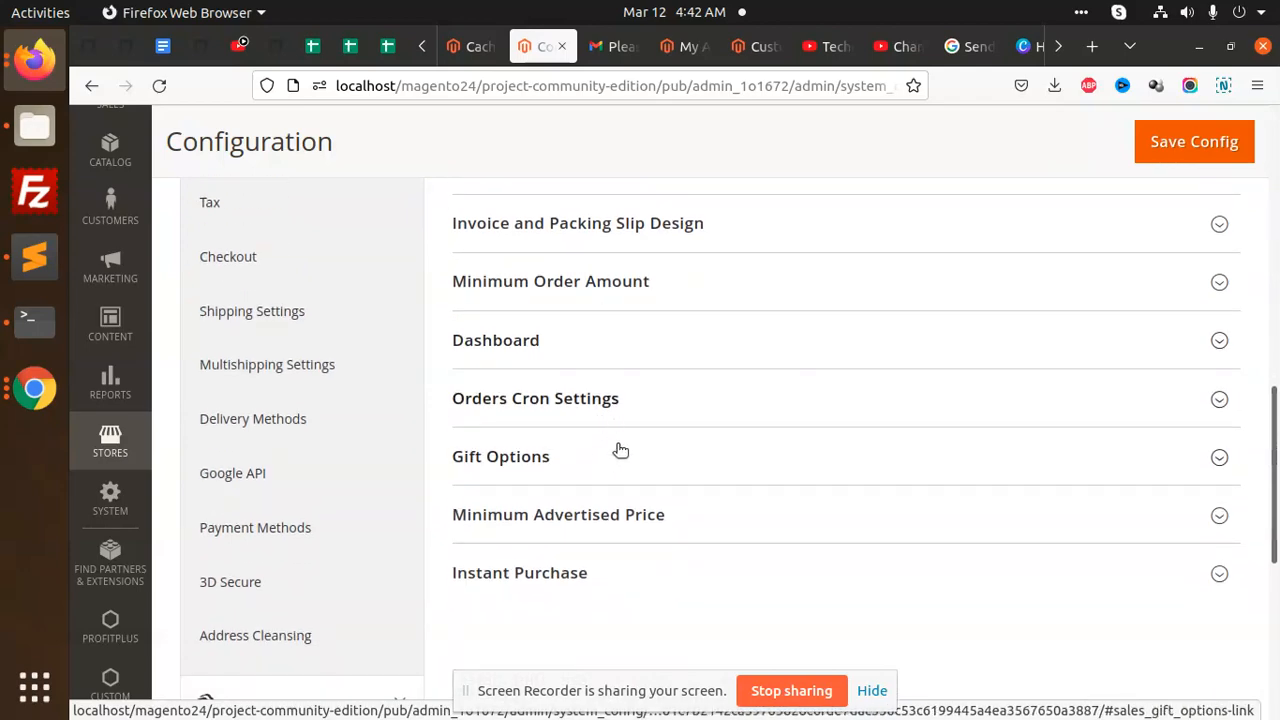
scroll(577, 503, "up", 2)
scroll(344, 397, "down", 1)
scroll(320, 375, "up", 1)
left_click(294, 320)
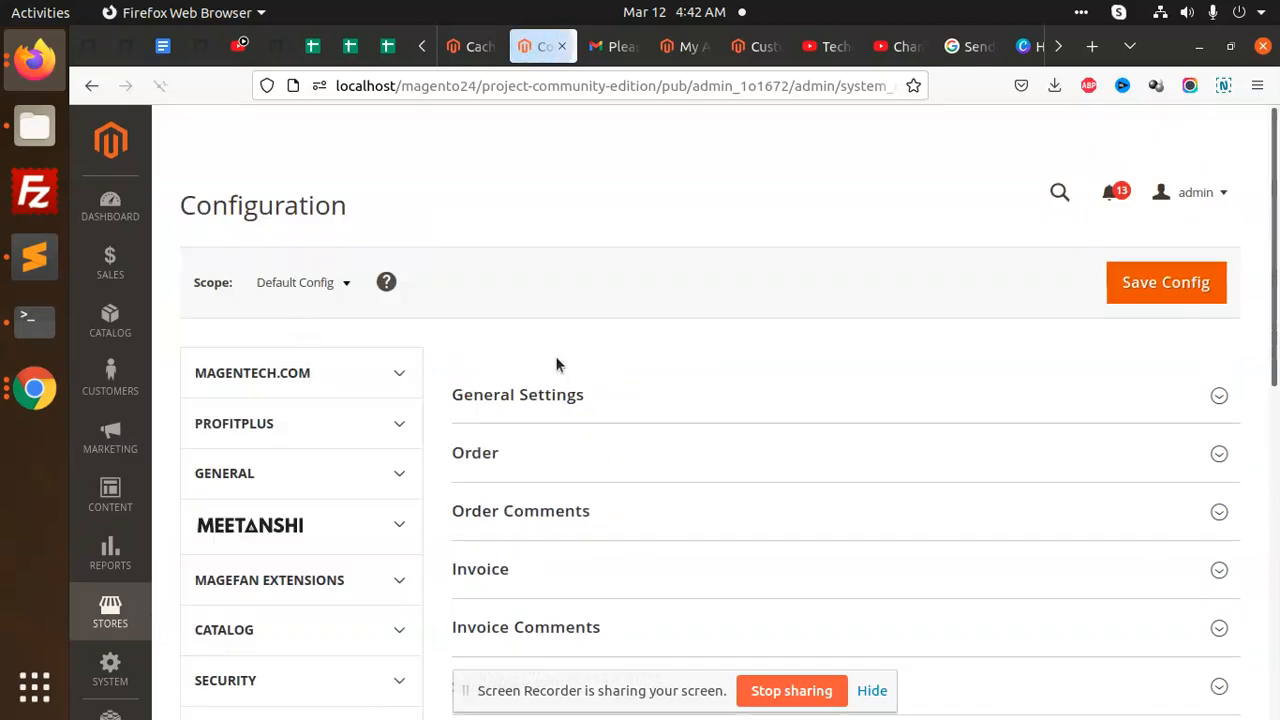
- In Order settings, set Enabled explicitly to Yes and the sender to Sales Representative
scroll(443, 408, "down", 2)
left_click(606, 250)
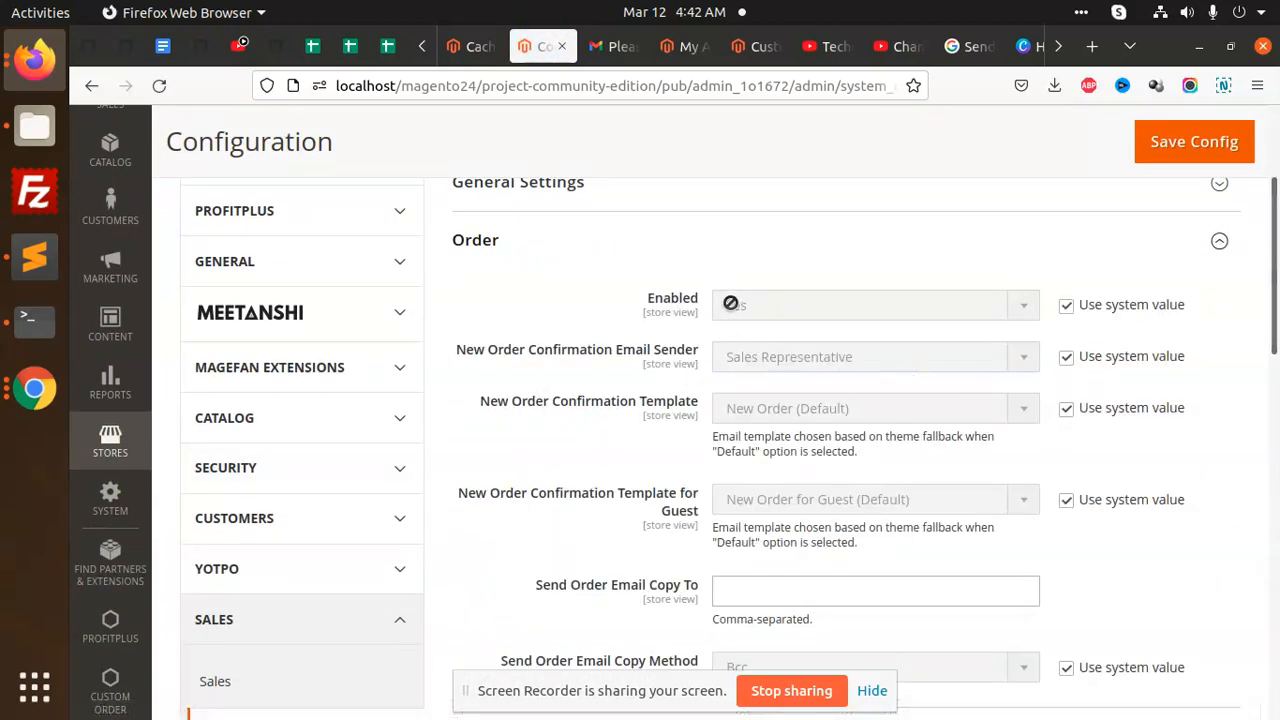
left_click(1067, 305)
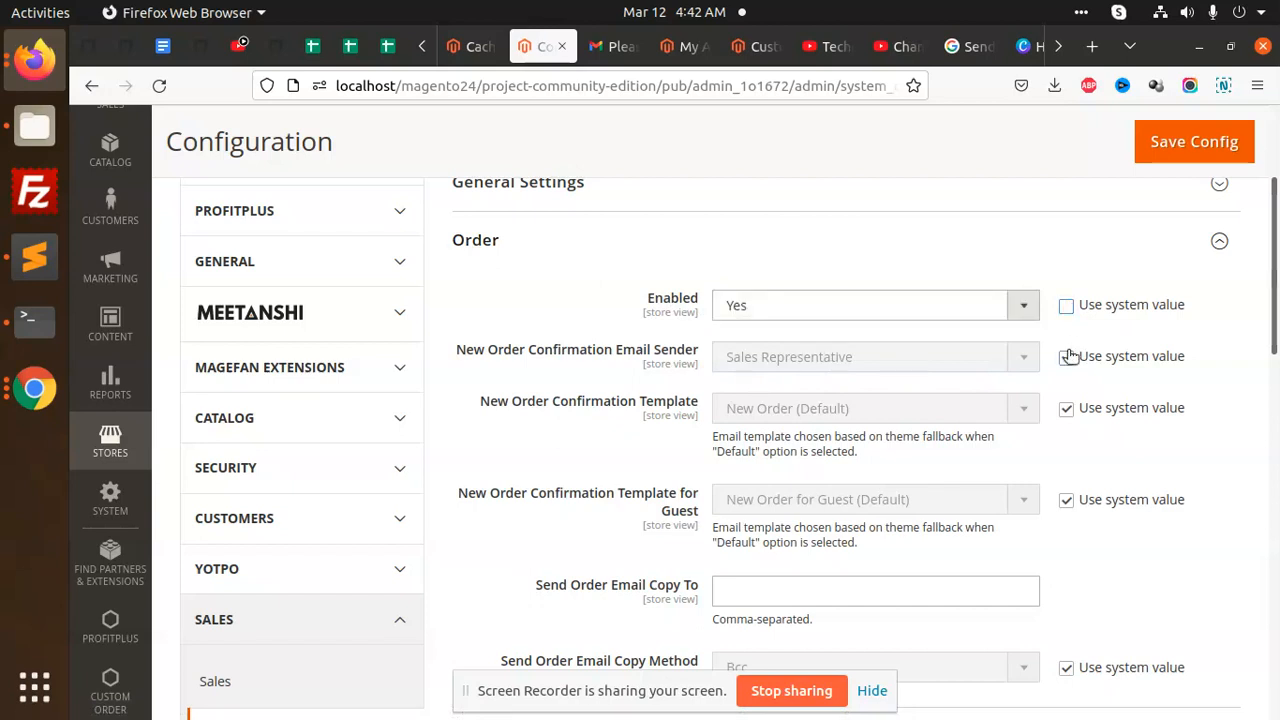
left_click(1067, 356)
left_click(940, 357)
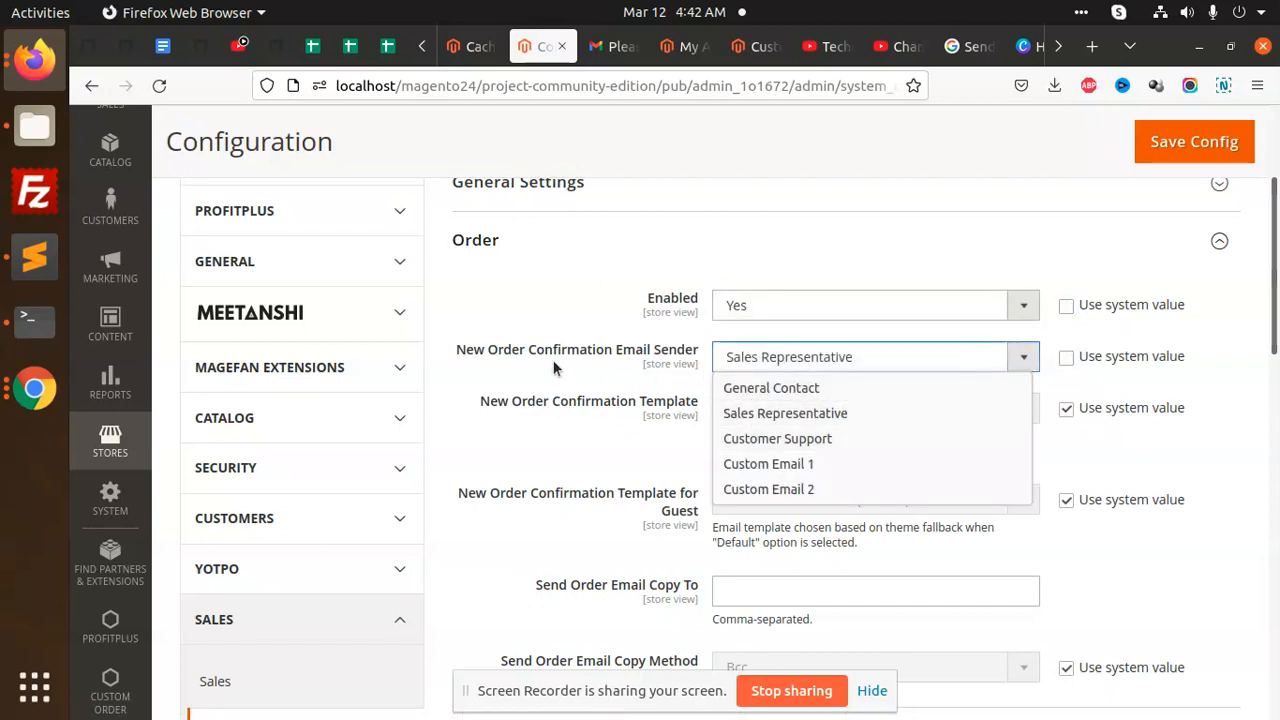
left_click(890, 414)
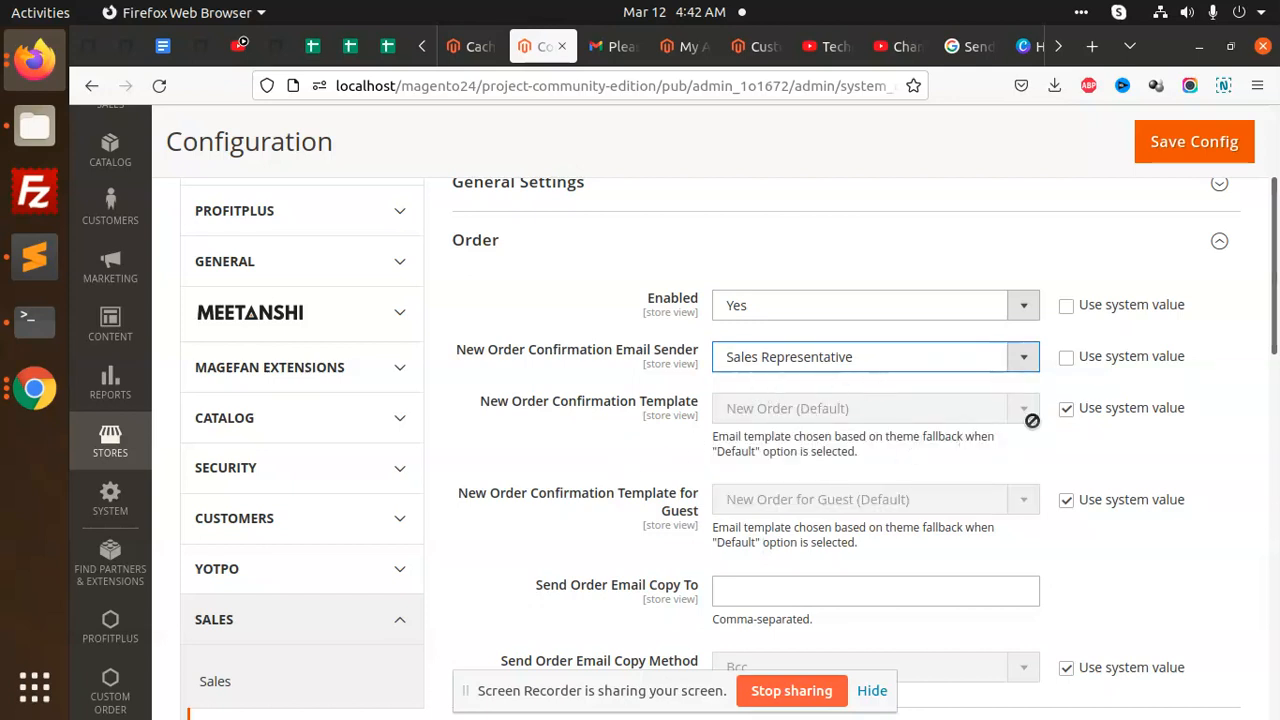
- Set New Order (Default) and the guest template explicitly, then focus Send Order Email Copy To
left_click(1066, 412)
left_click(809, 407)
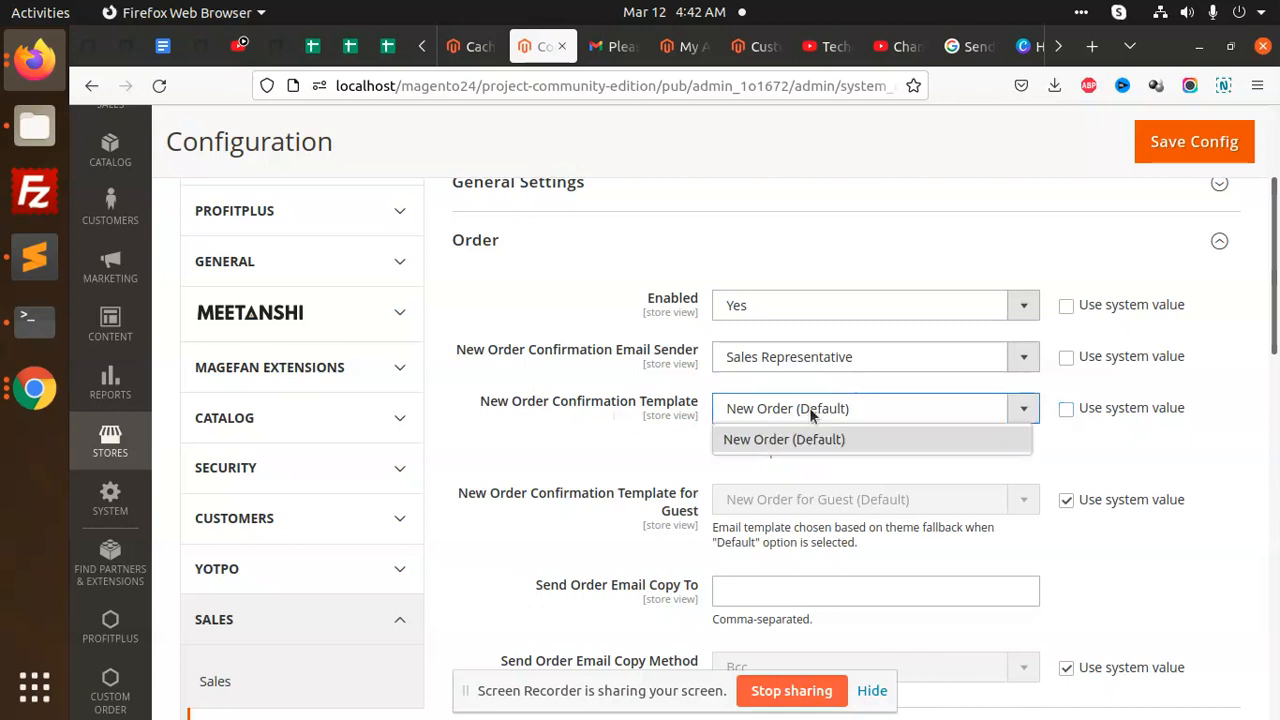
left_click(809, 407)
scroll(880, 466, "down", 2)
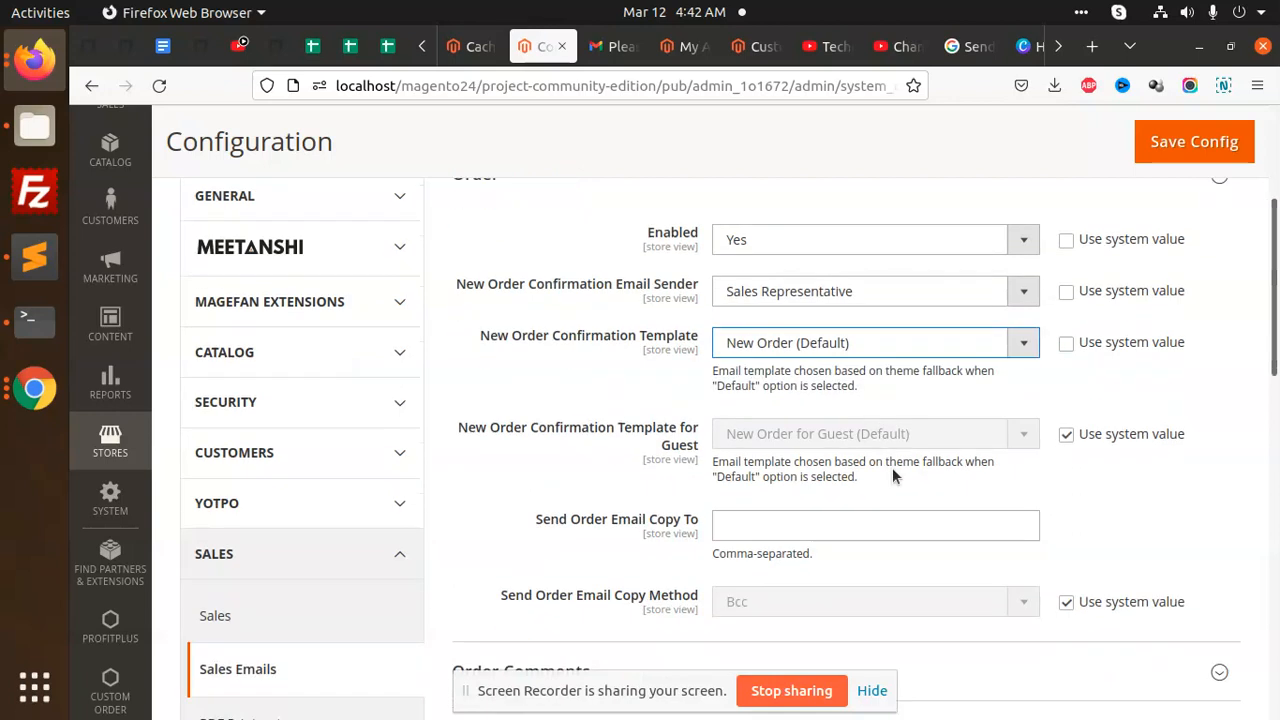
left_click(1066, 393)
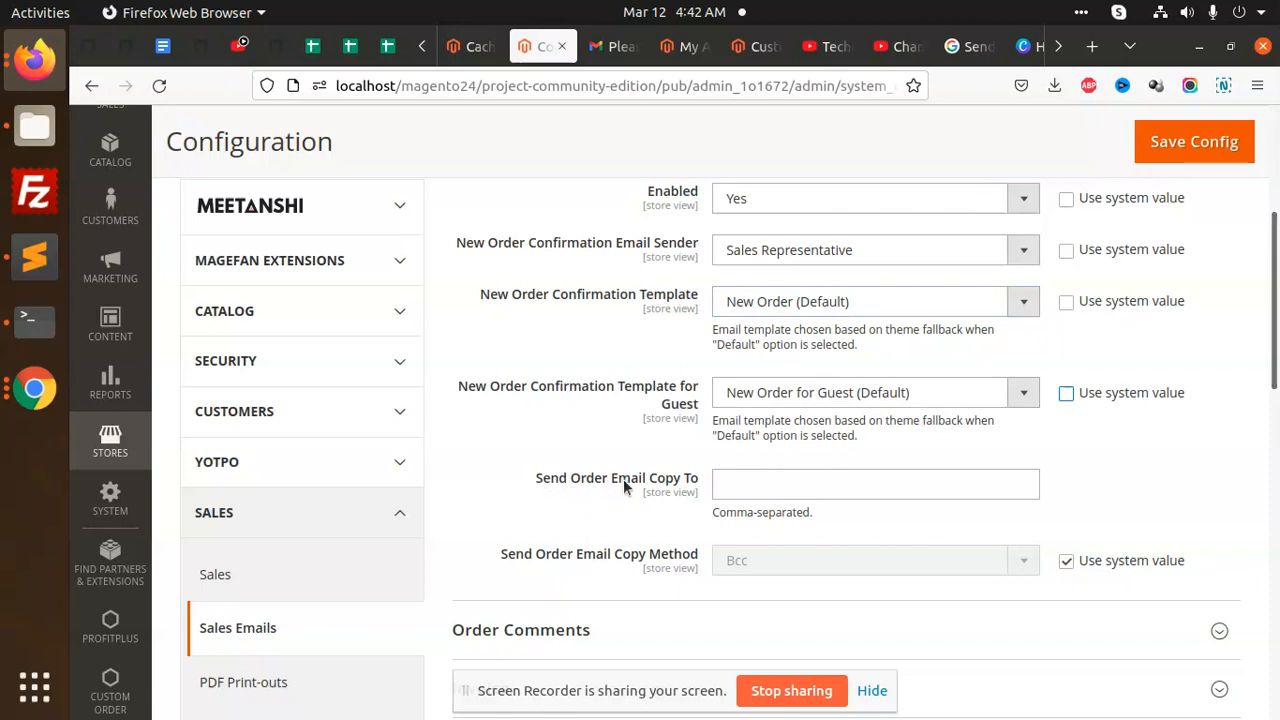
left_click(755, 489)
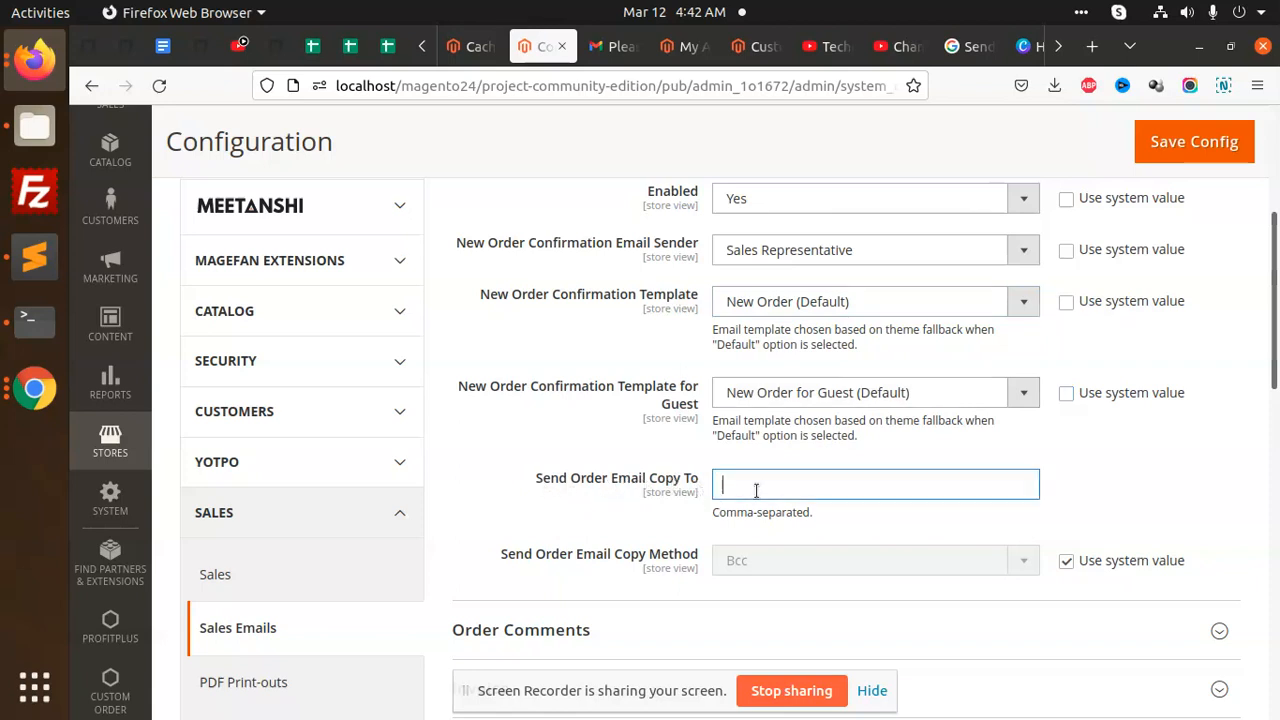
- Enter the Gmail address as the order email copy recipient and save the configuration
type("test@gmail.com,test")
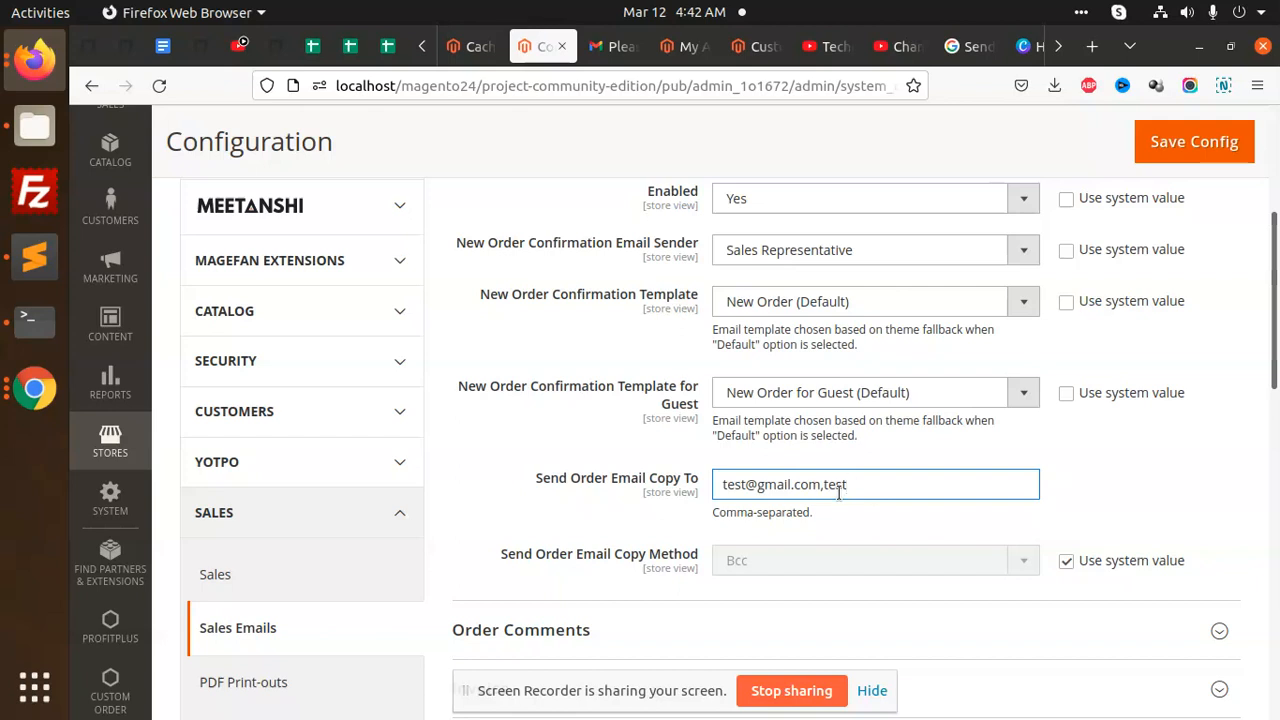
key("BackSpace")
key("BackSpace")
key("BackSpace")
key("BackSpace")
key("BackSpace")
key("BackSpace")
key("BackSpace")
key("BackSpace")
key("BackSpace")
key("BackSpace")
key("BackSpace")
key("BackSpace")
key("BackSpace")
key("BackSpace")
key("BackSpace")
key("BackSpace")
key("BackSpace")
key("BackSpace")
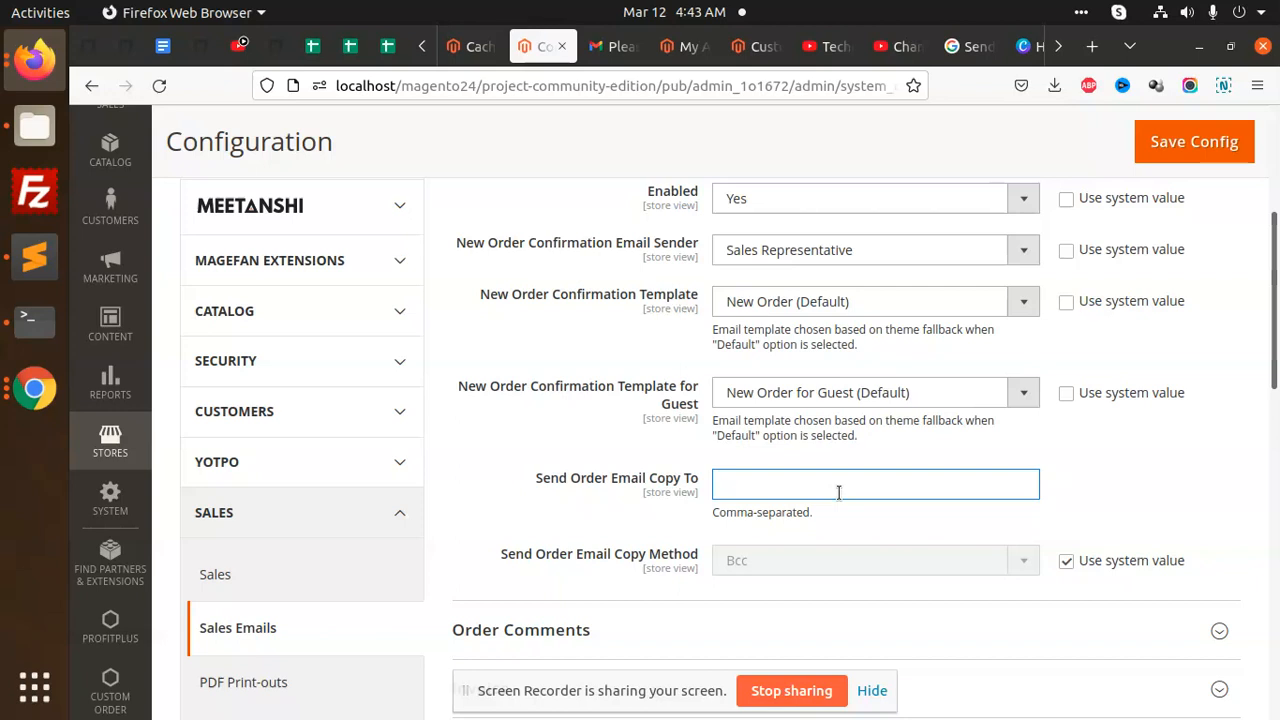
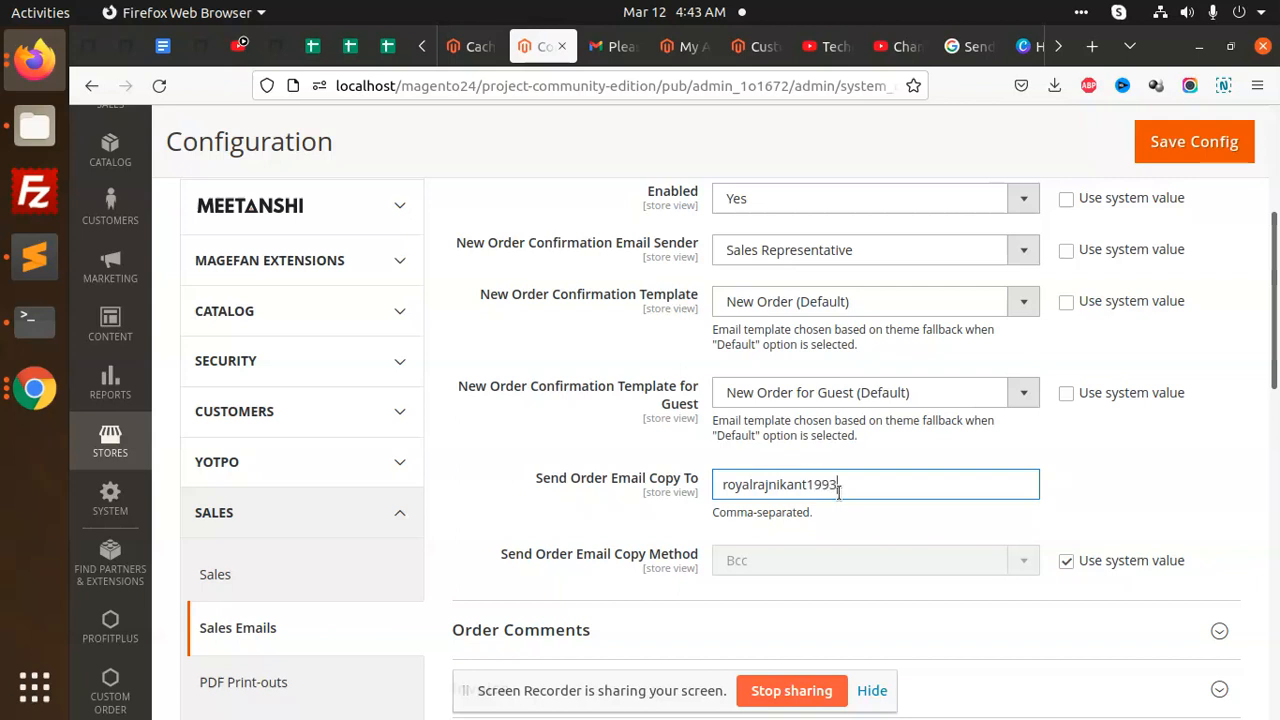
left_click(1142, 148)
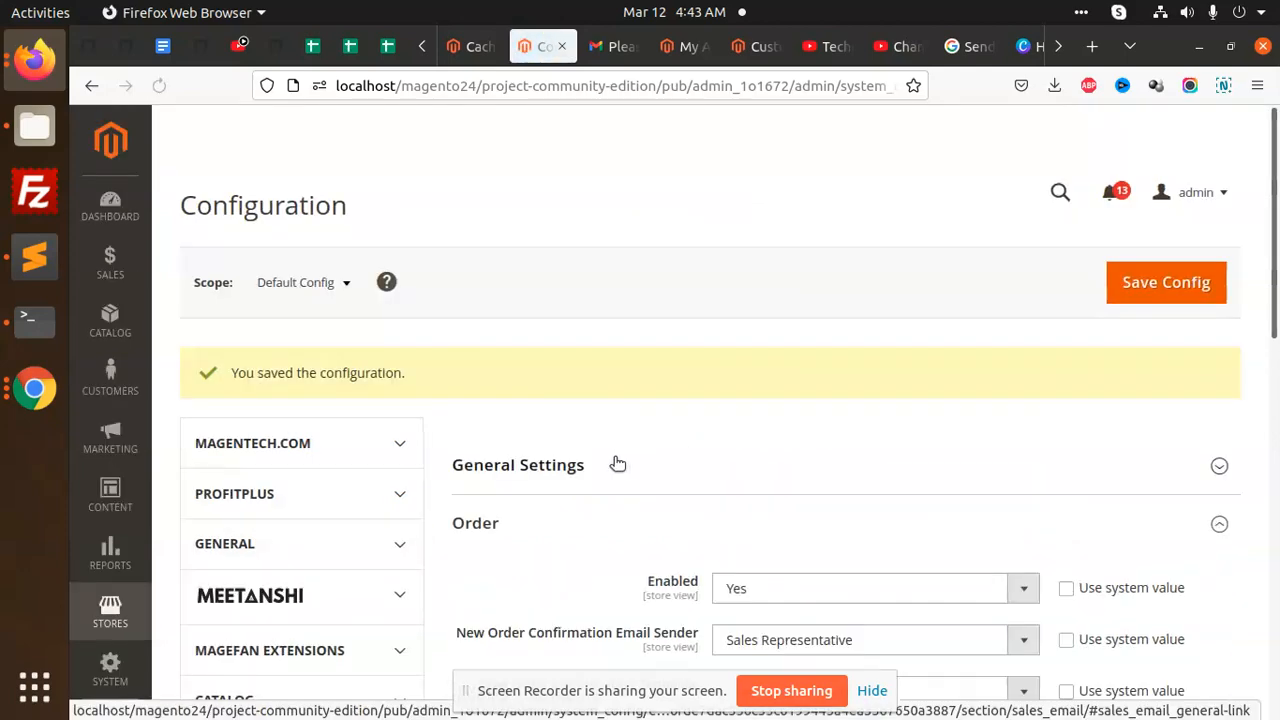
- Flush the Magento cache in Cache Management, then return to the storefront My Account tab
left_click(842, 135)
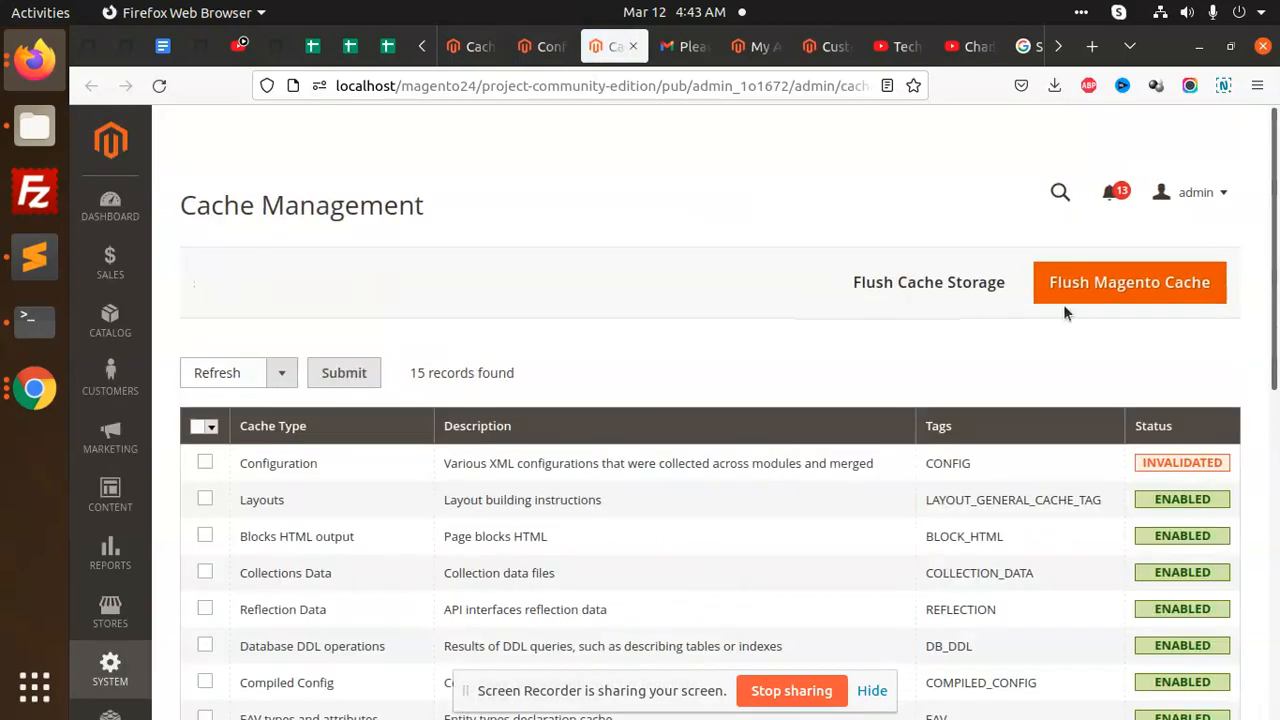
left_click(1063, 304)
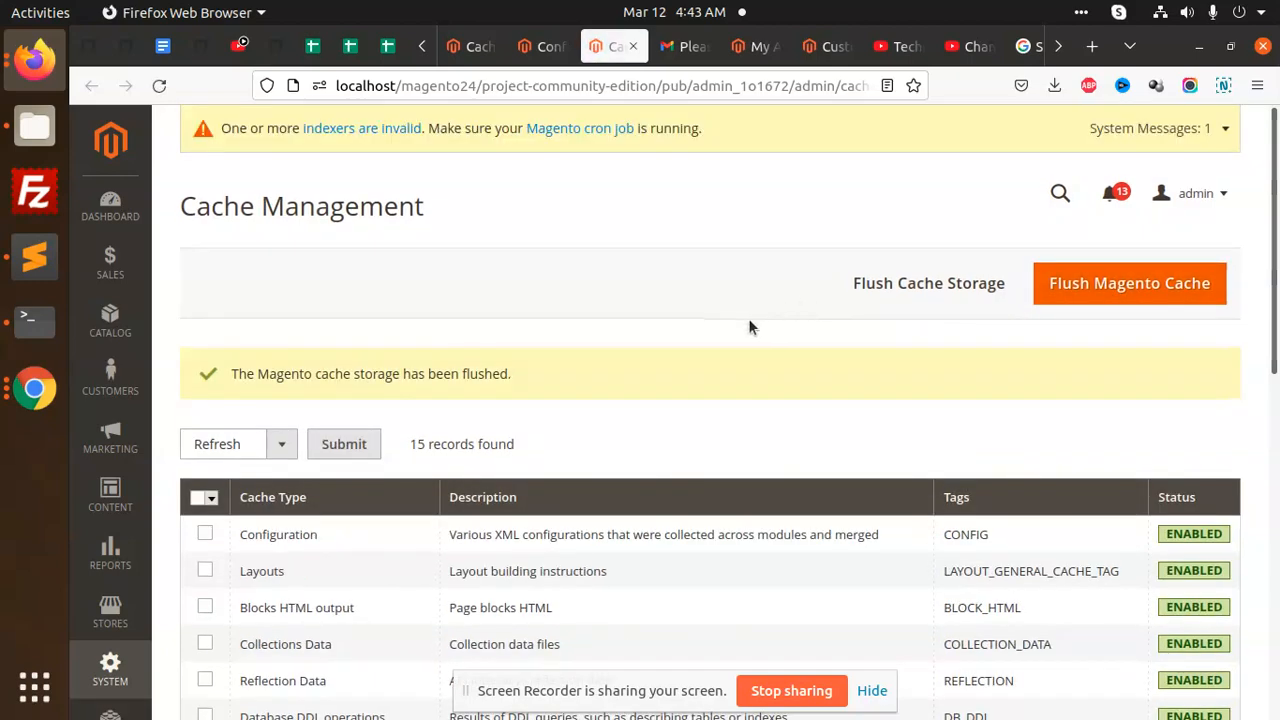
left_click(757, 46)
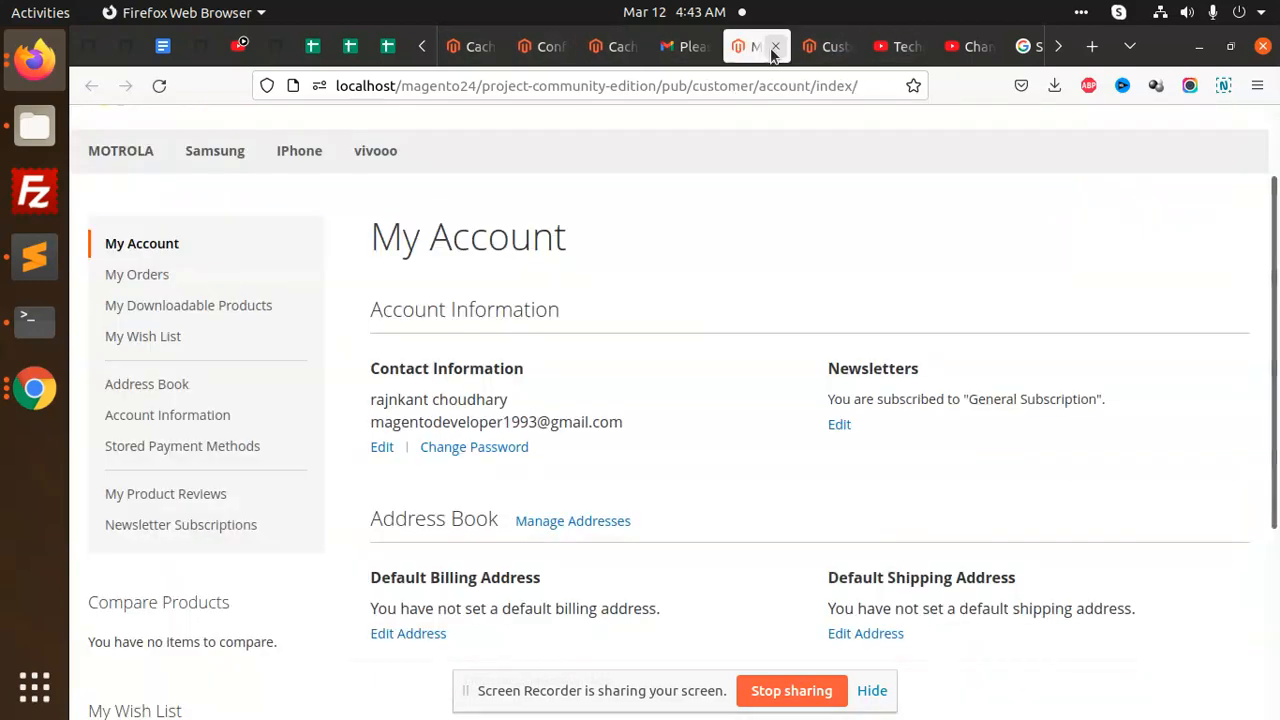
- Browse the IPhone, vivooo and MOTROLA category pages
scroll(432, 327, "up", 3)
left_click(290, 260)
scroll(303, 432, "down", 5)
scroll(507, 419, "up", 5)
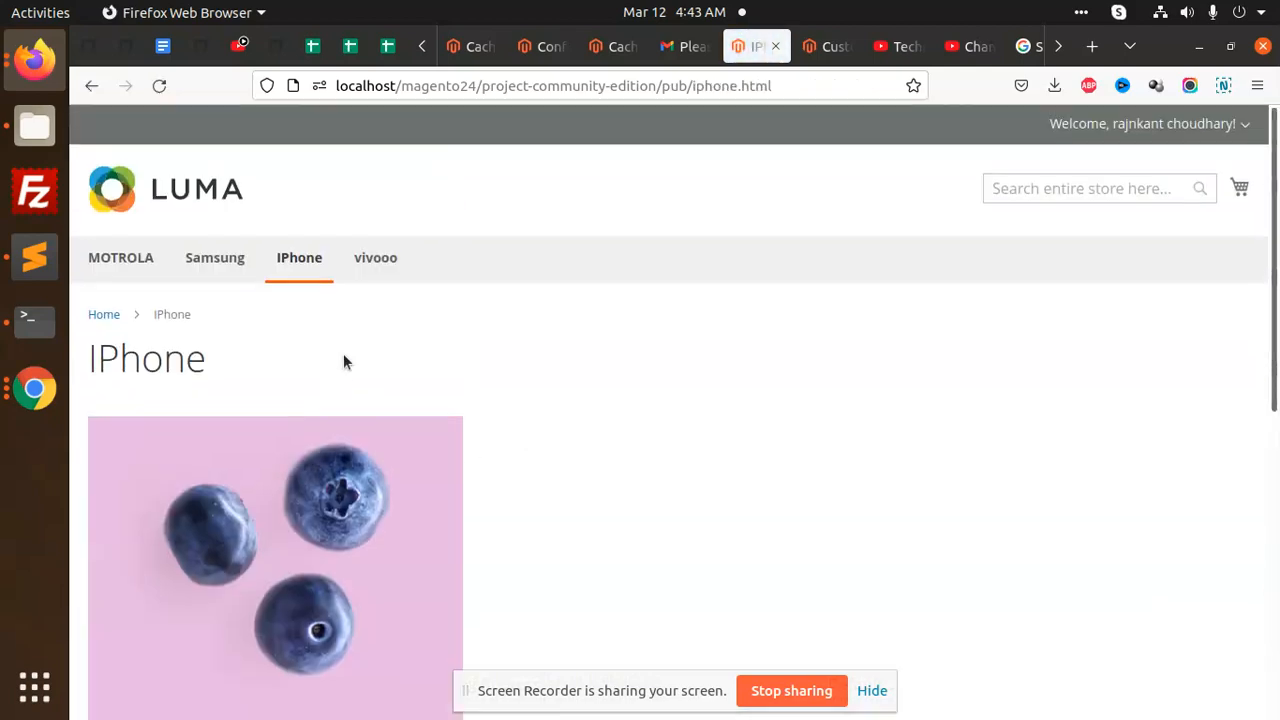
left_click(378, 257)
scroll(343, 394, "down", 5)
scroll(337, 400, "up", 5)
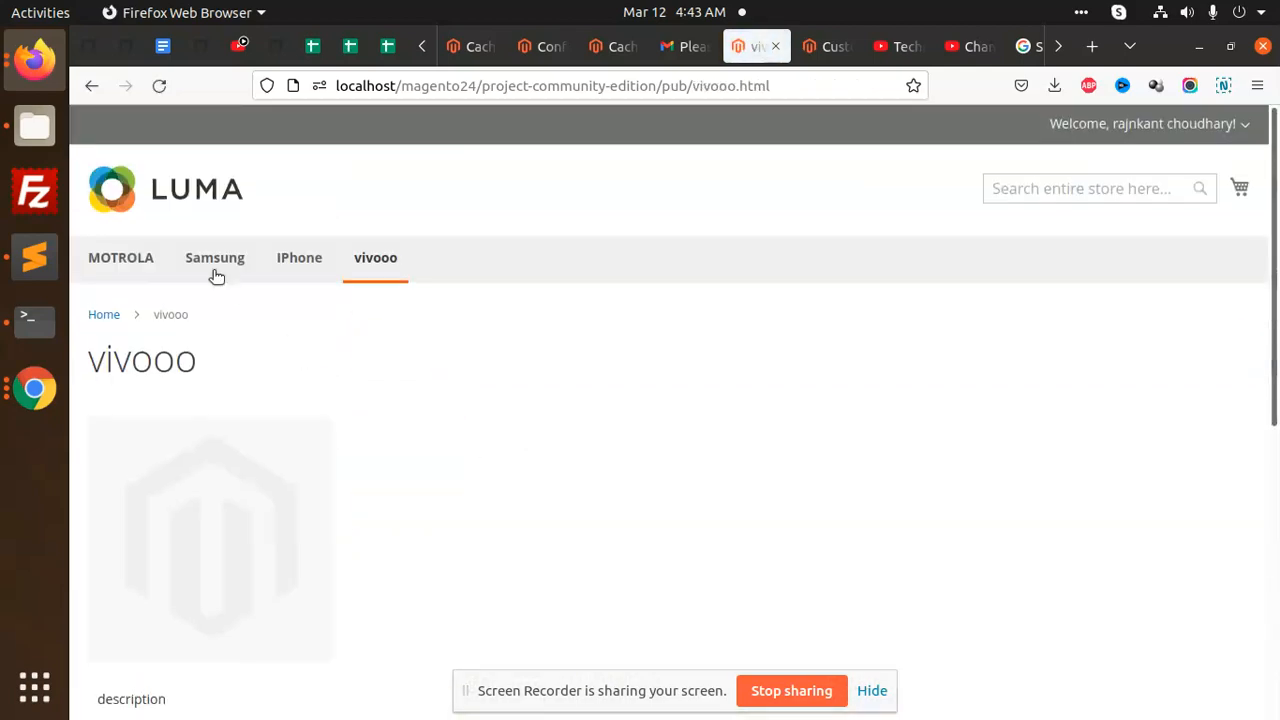
left_click(137, 265)
scroll(446, 441, "down", 10)
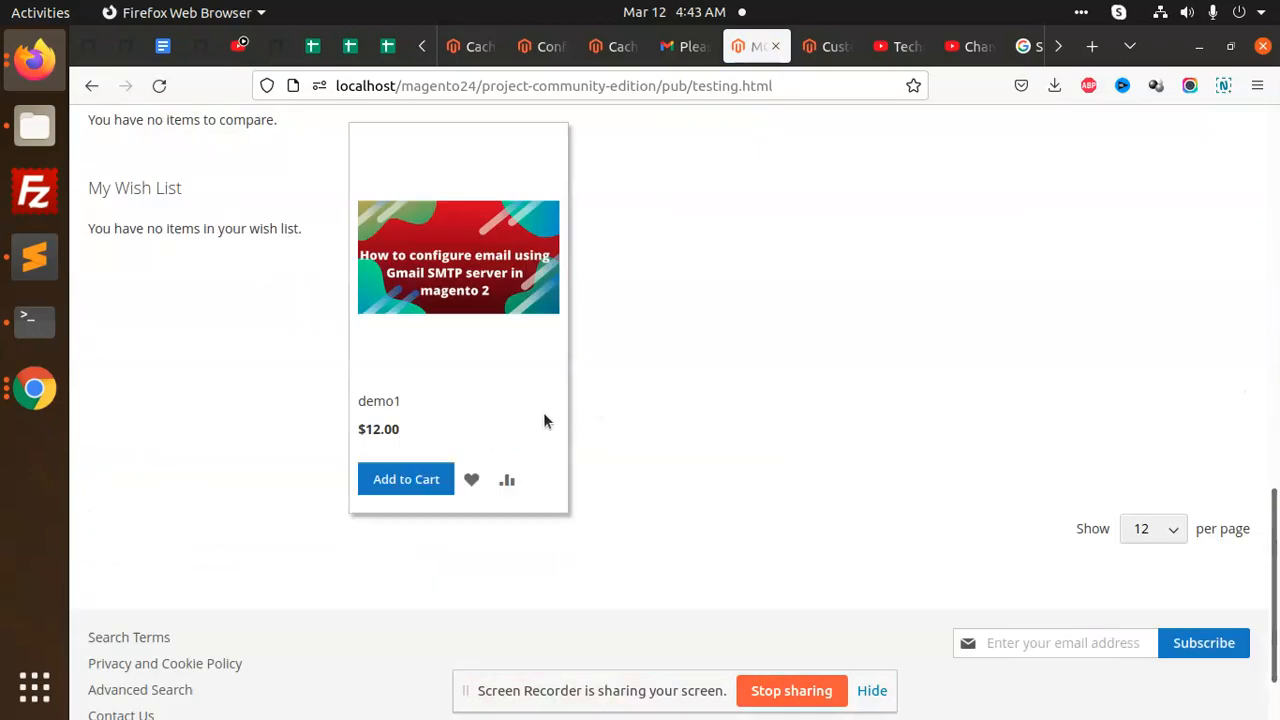
- Add demo1 to the cart and proceed to checkout from the minicart
left_click(402, 481)
scroll(883, 383, "up", 6)
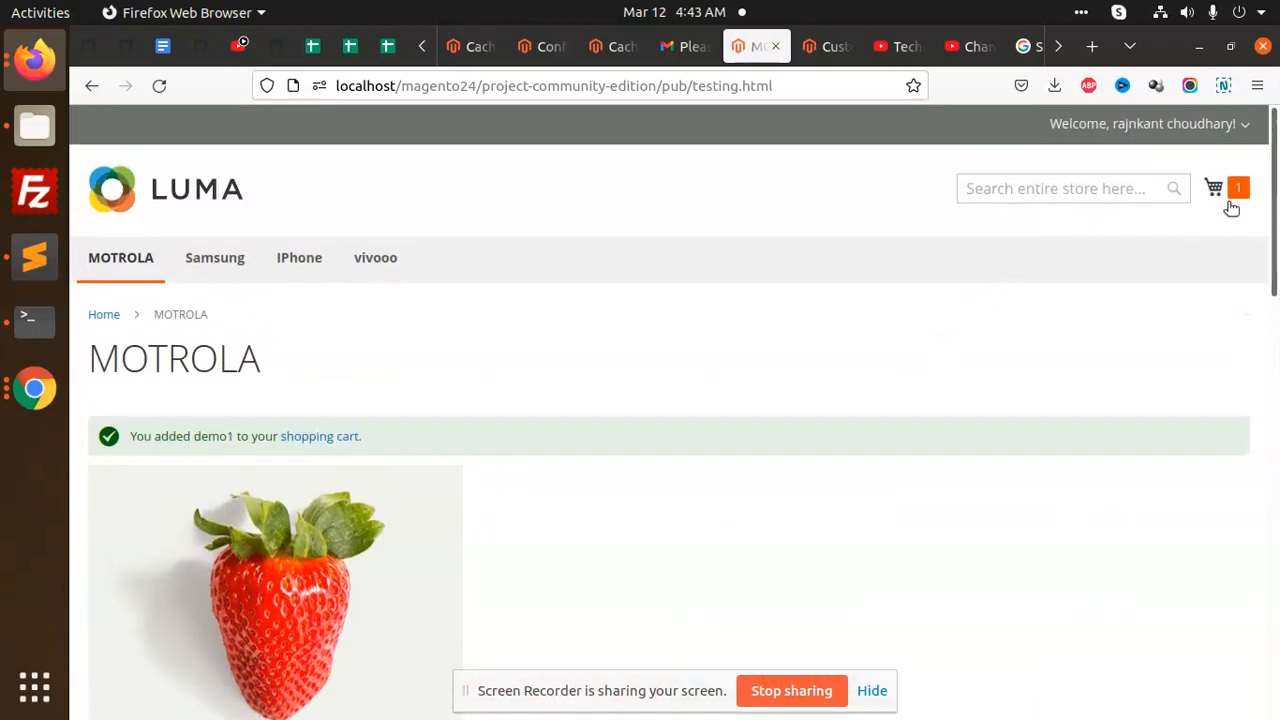
left_click(1225, 198)
left_click(1066, 360)
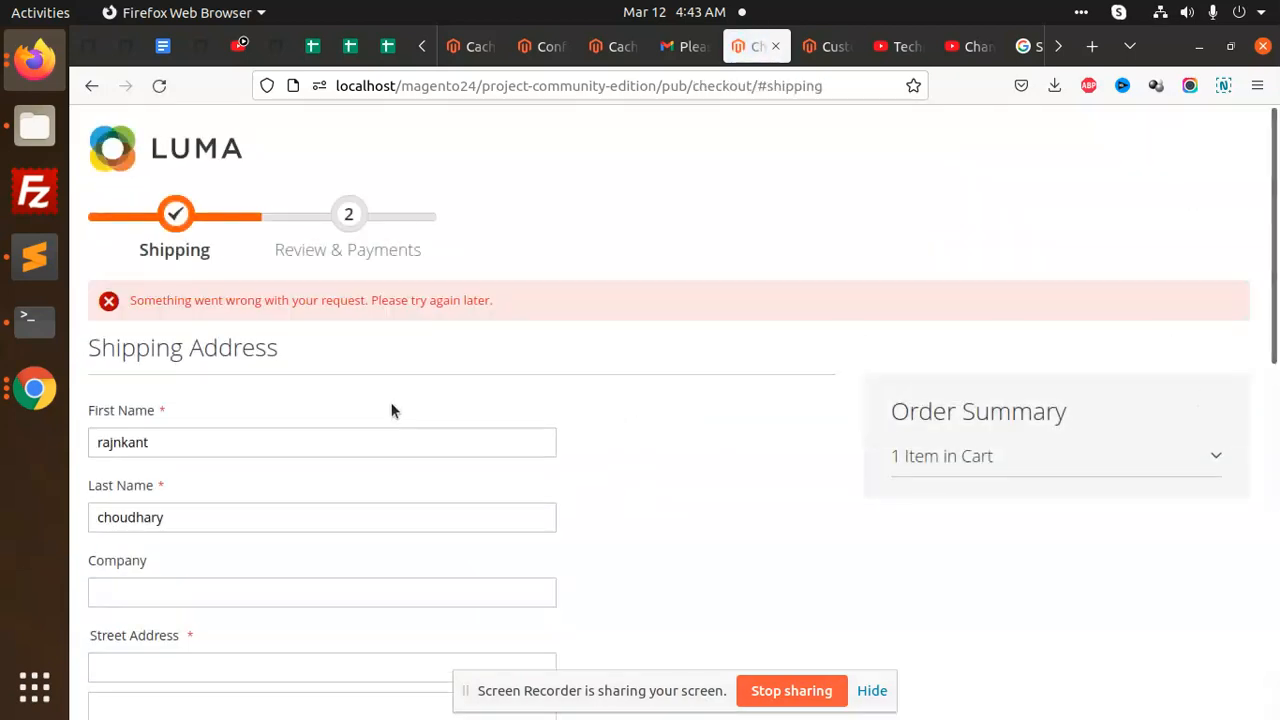
- Choose Texas as the state in the shipping form
scroll(351, 366, "down", 5)
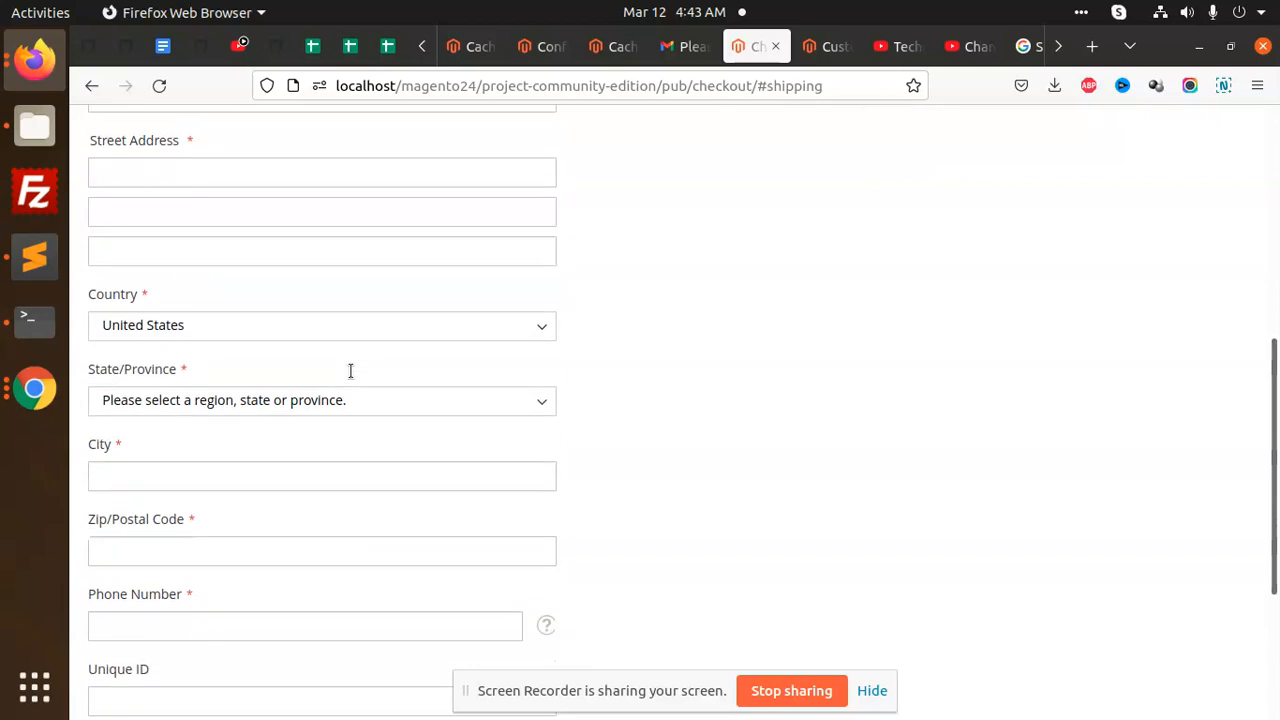
left_click(382, 287)
scroll(380, 320, "down", 1)
left_click(509, 334)
left_click(510, 333)
left_click(510, 333)
scroll(273, 530, "down", 8)
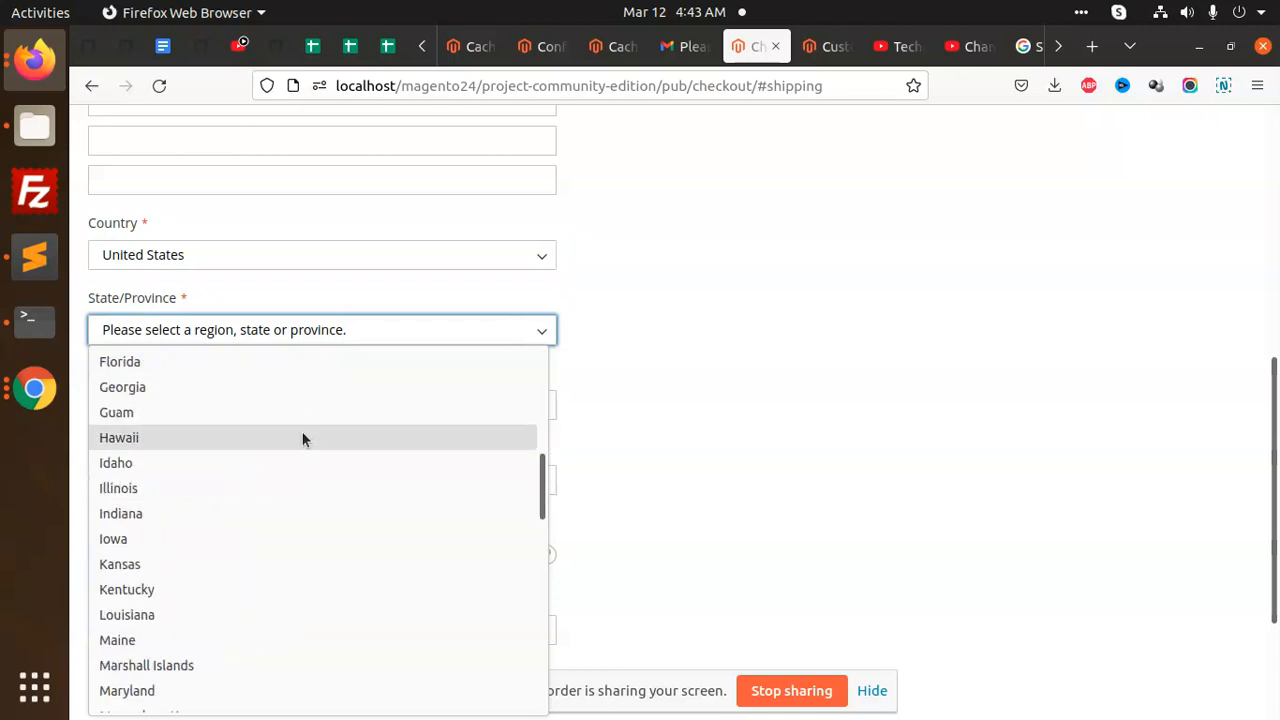
scroll(303, 465, "down", 10)
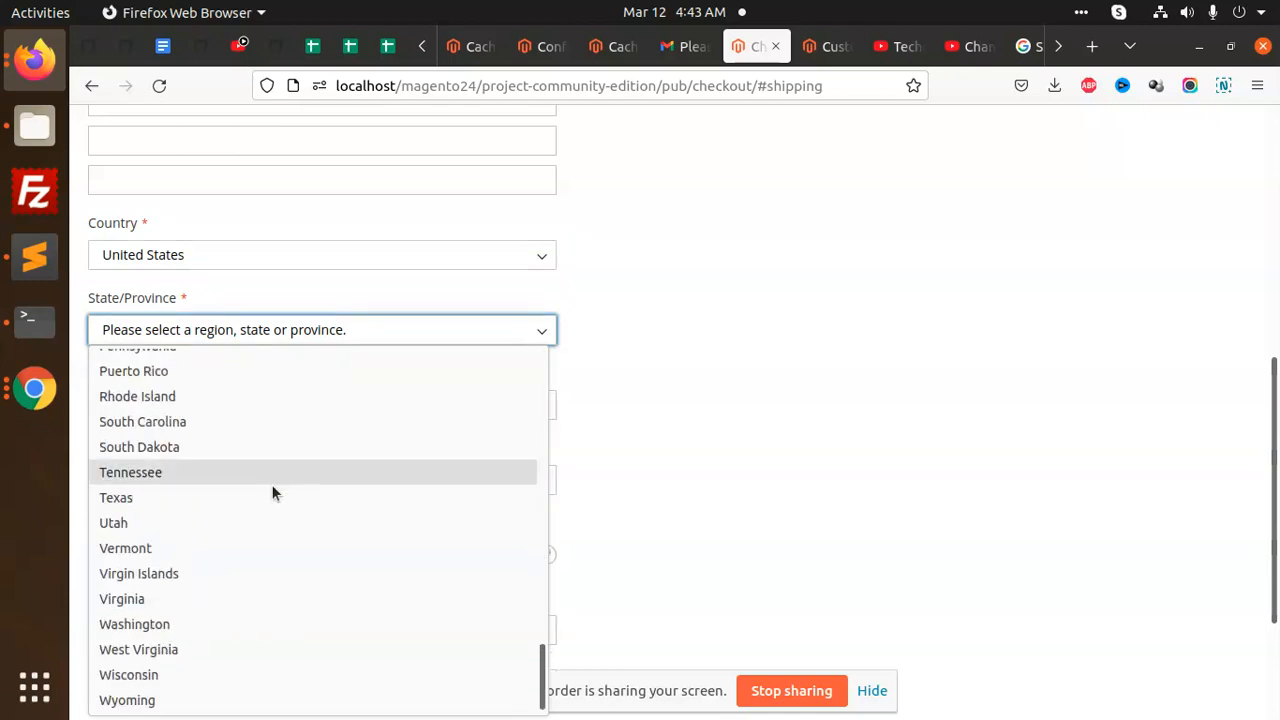
left_click(223, 494)
- Fill in the phone number, Unique ID, zip code and city fields
left_click(217, 555)
type("334745")
left_click(178, 626)
type("dfdfjdj")
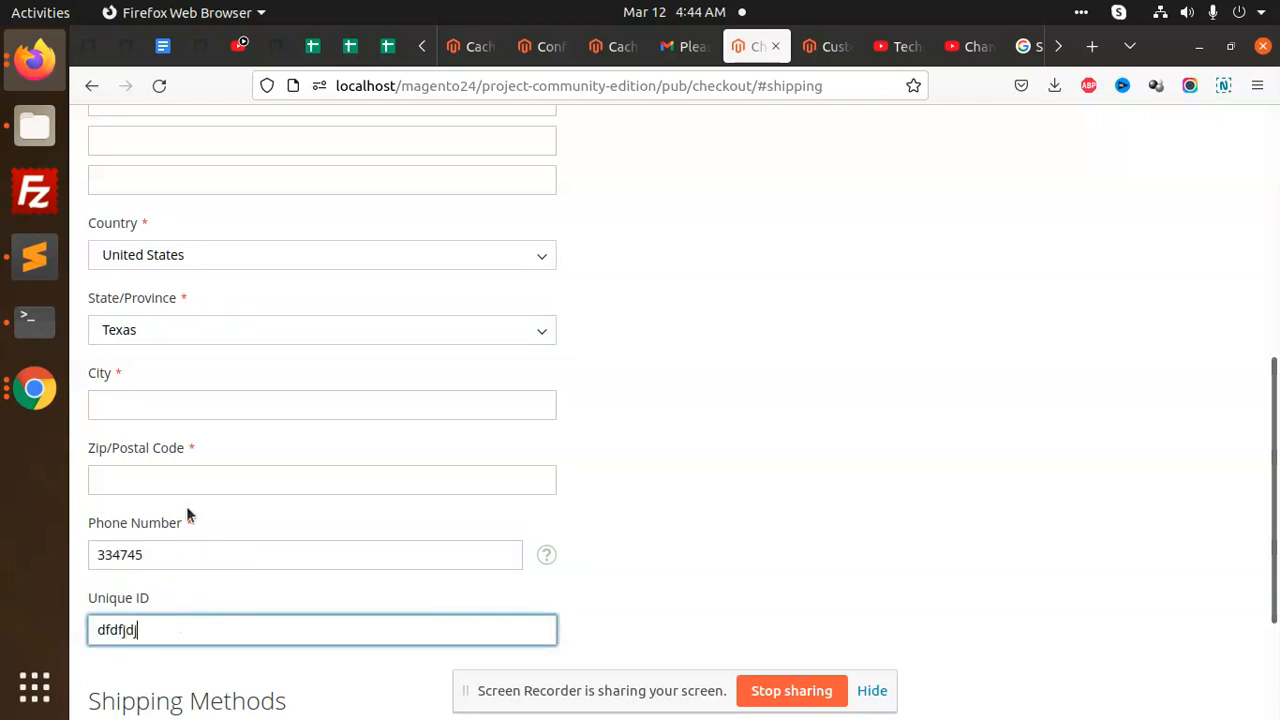
left_click(190, 481)
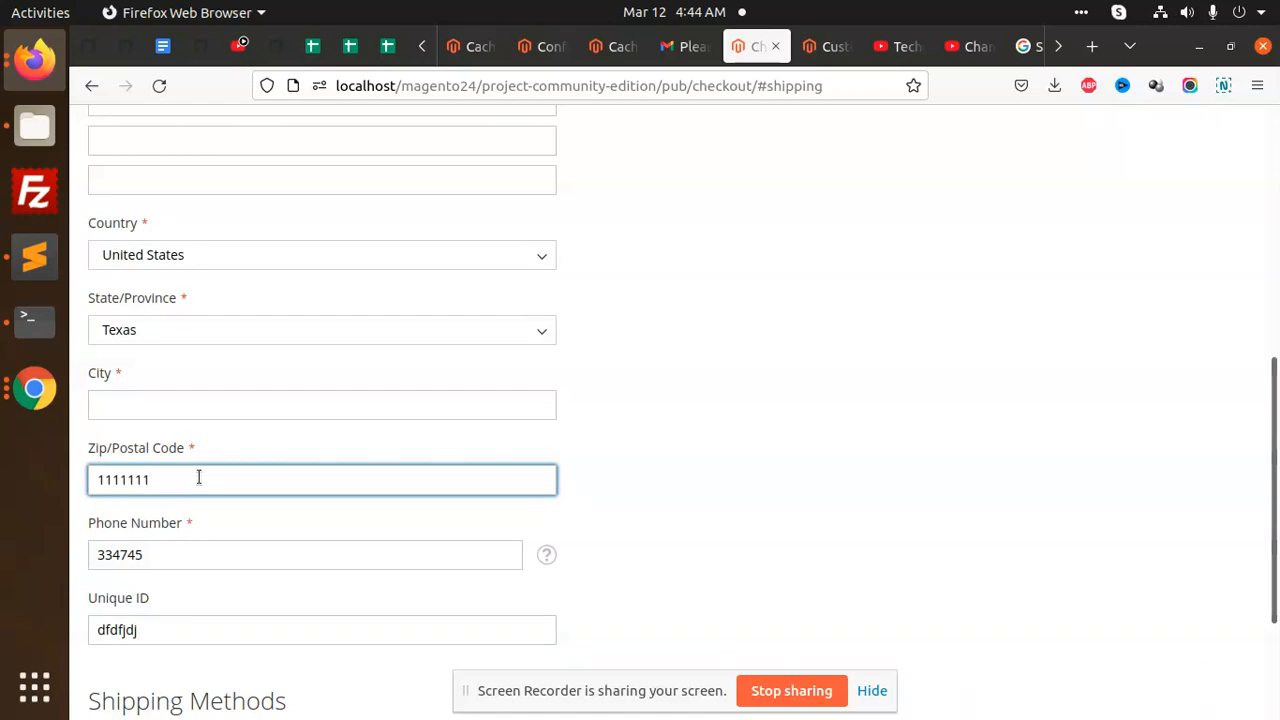
key("BackSpace")
key("BackSpace")
key("BackSpace")
key("BackSpace")
key("BackSpace")
key("BackSpace")
type("11")
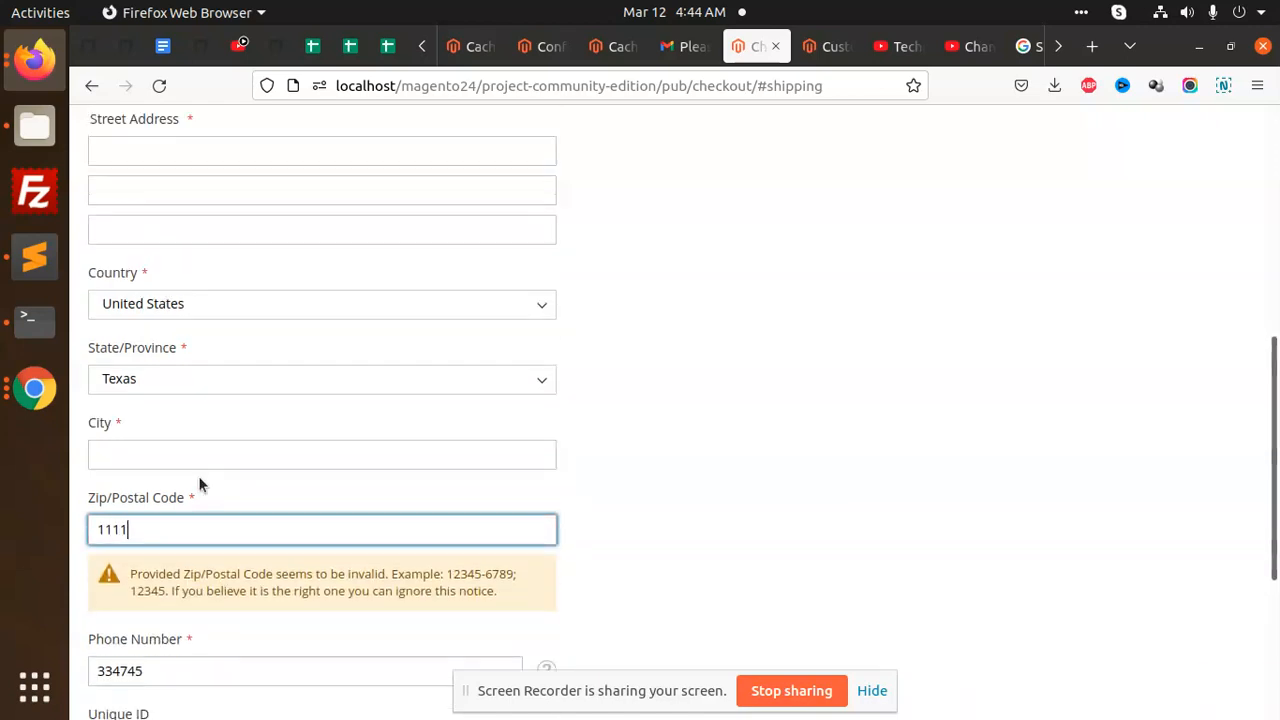
left_click(228, 447)
type("shsdhs")
left_click(813, 432)
- Check the Shipping Methods section, which reports no quotes available
scroll(500, 445, "down", 5)
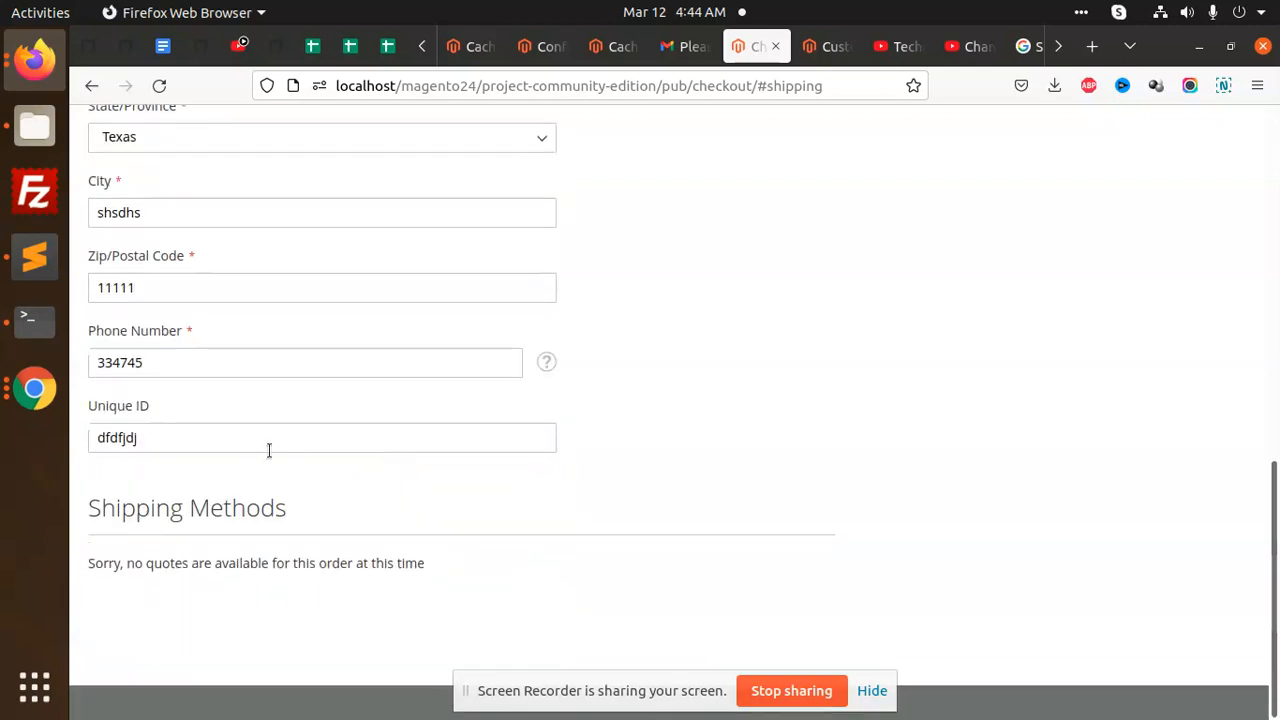
triple_click(253, 565)
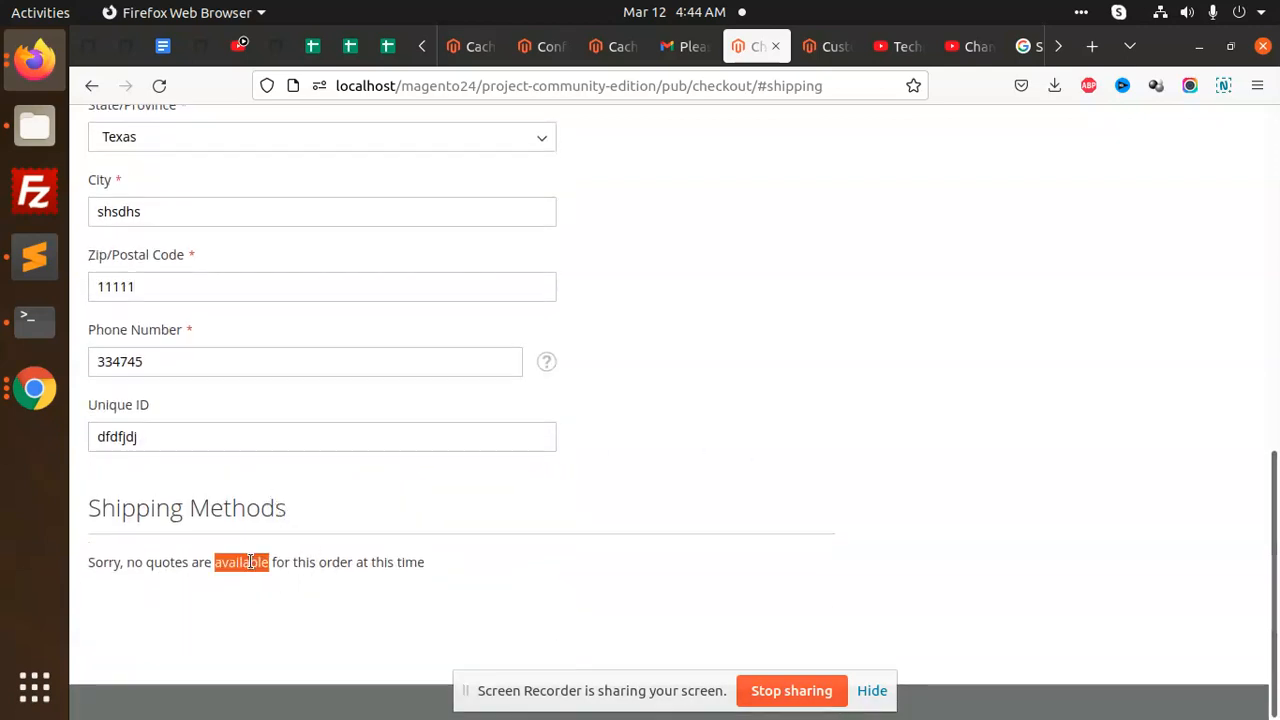
scroll(477, 421, "up", 10)
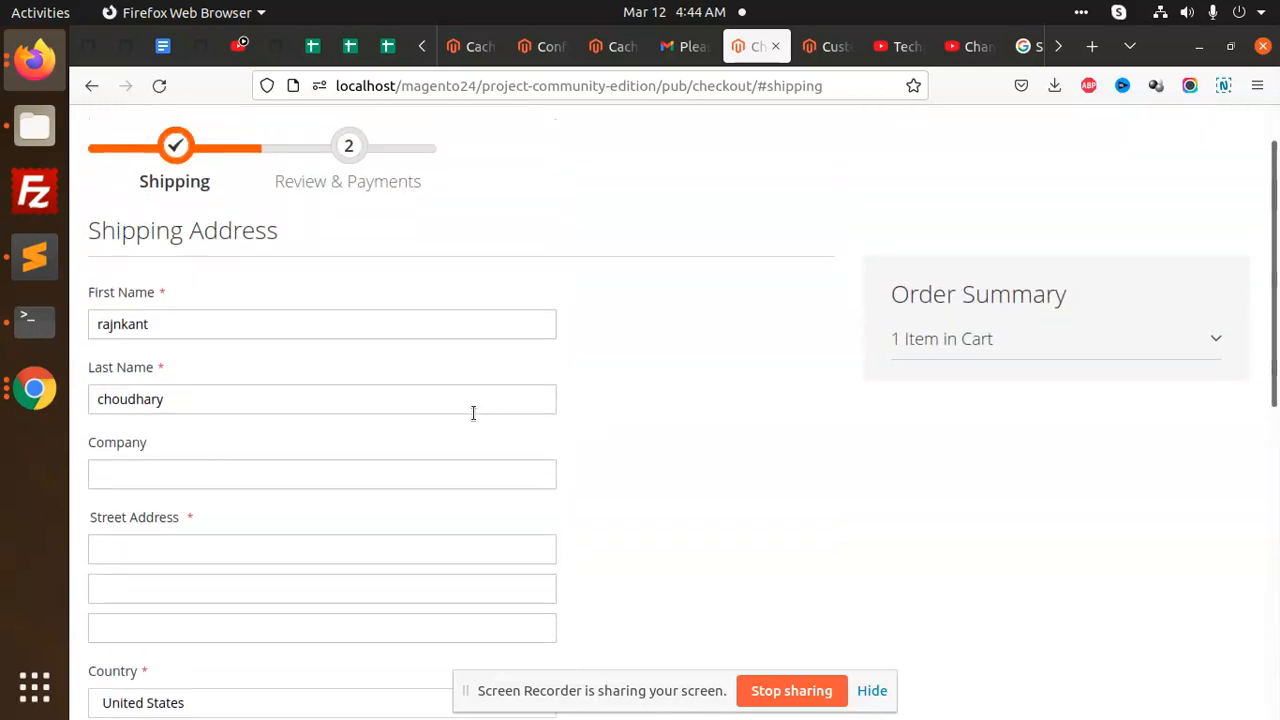
- Return to the admin Configuration page and open Delivery Methods
left_click(614, 46)
left_click(540, 46)
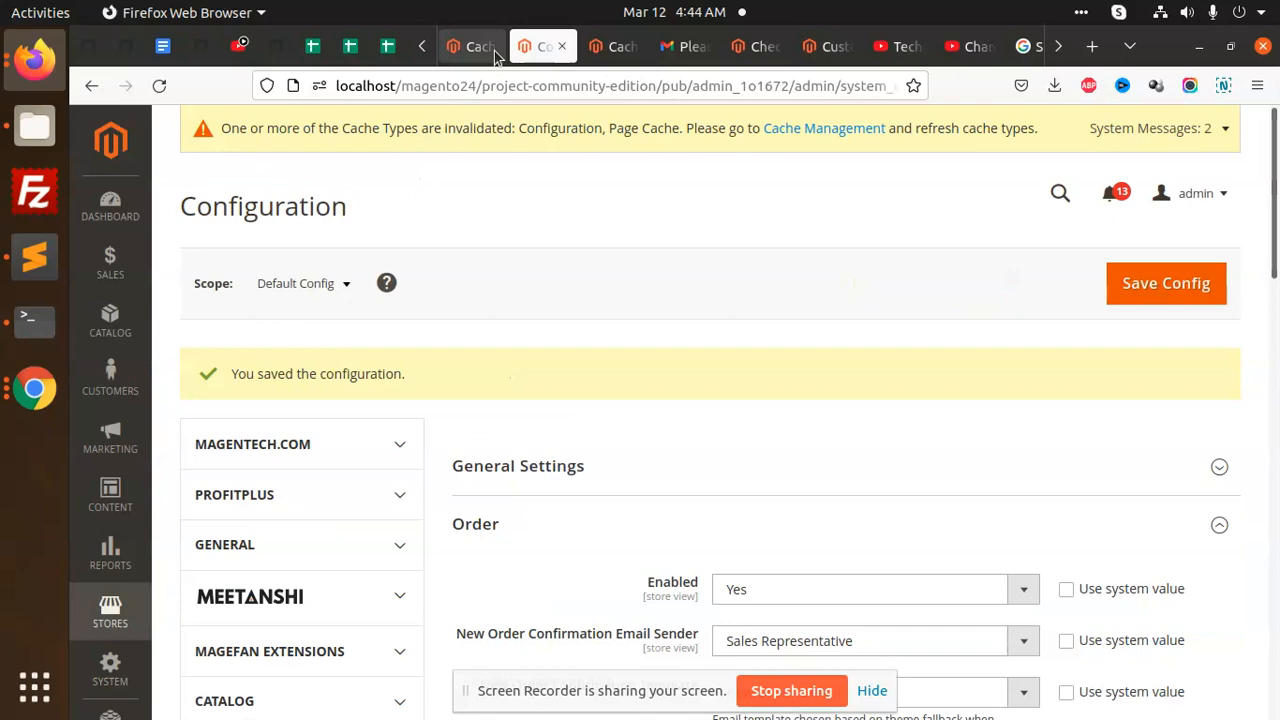
scroll(280, 480, "down", 8)
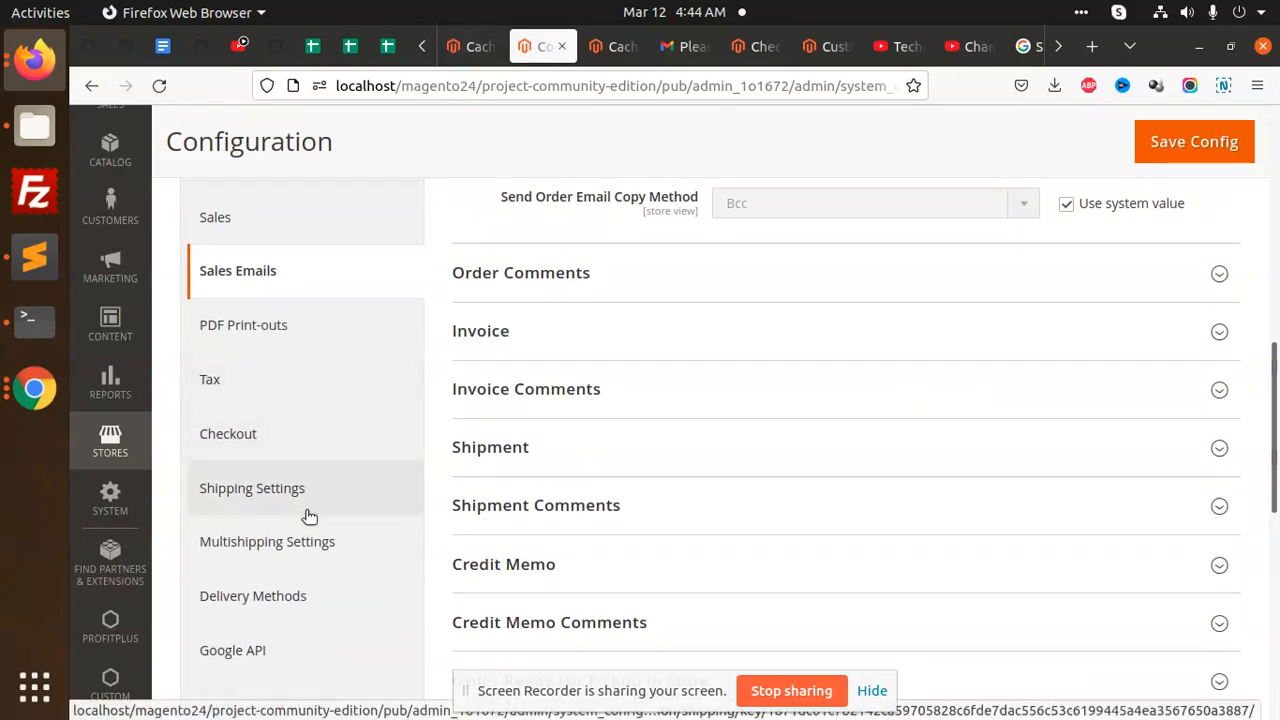
scroll(290, 505, "down", 2)
left_click(301, 492)
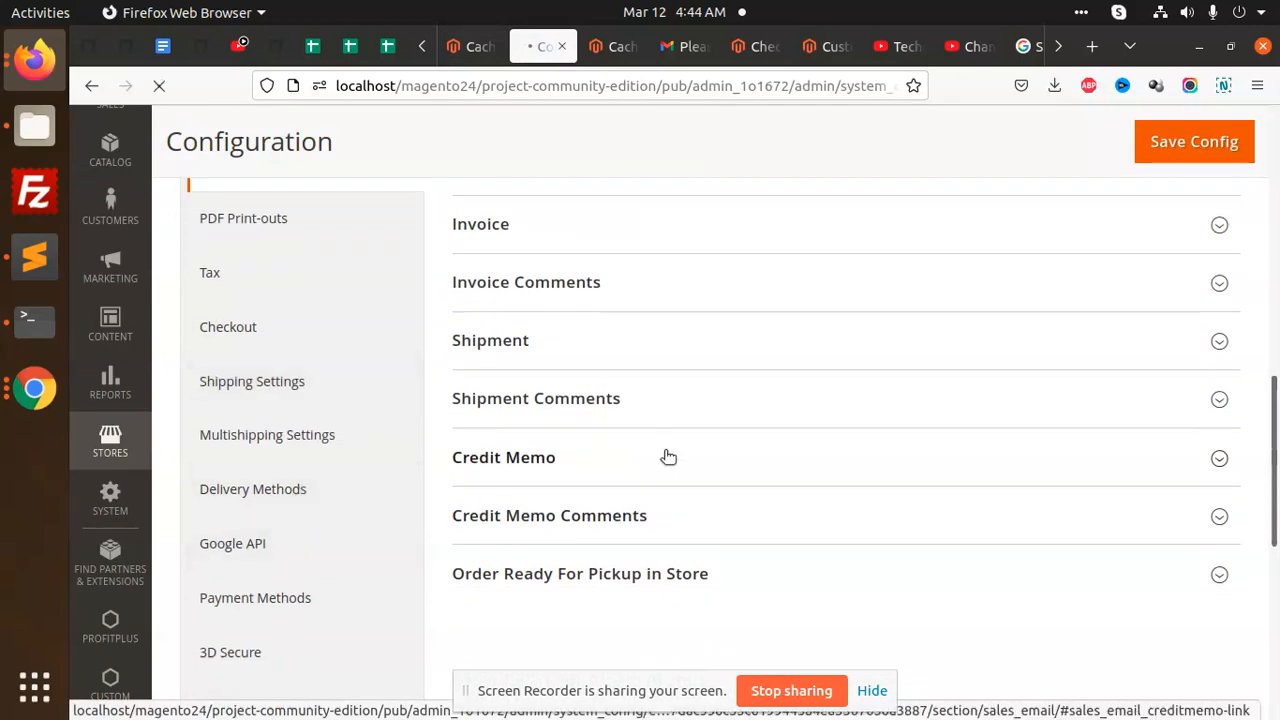
- Change the Courier Shipping Enabled option and save the Delivery Methods configuration
scroll(844, 432, "down", 15)
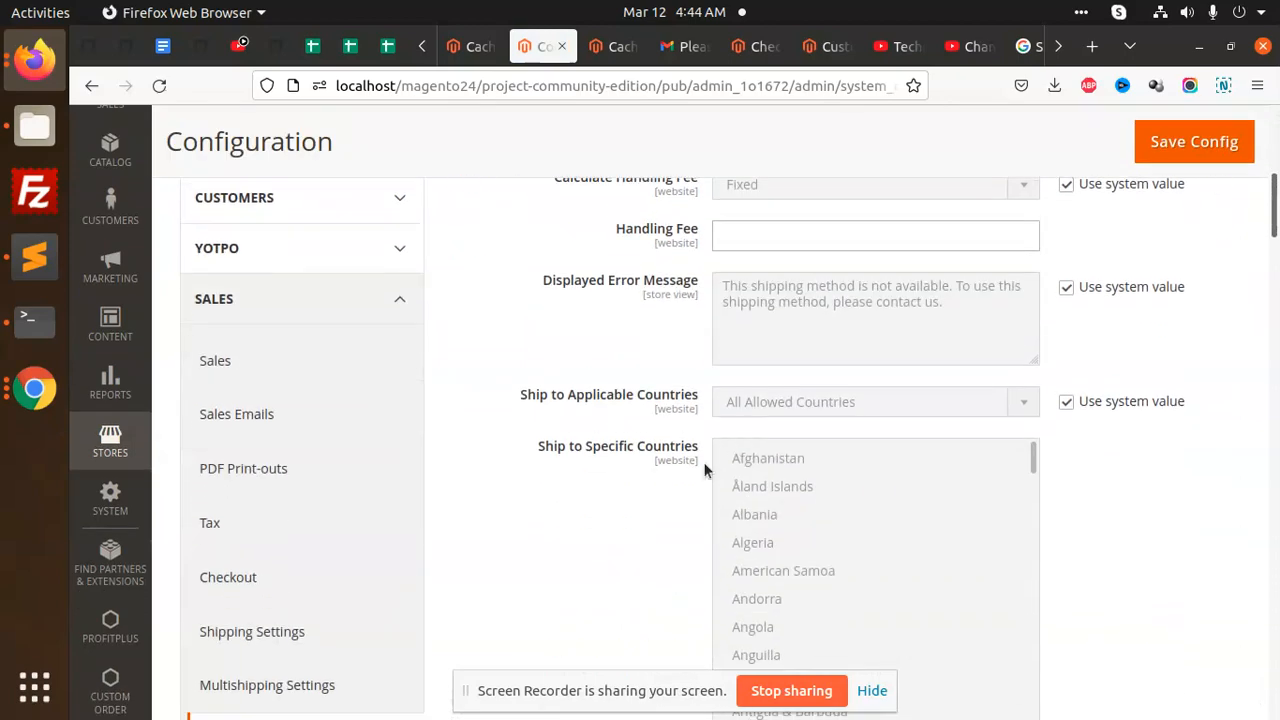
scroll(608, 485, "up", 4)
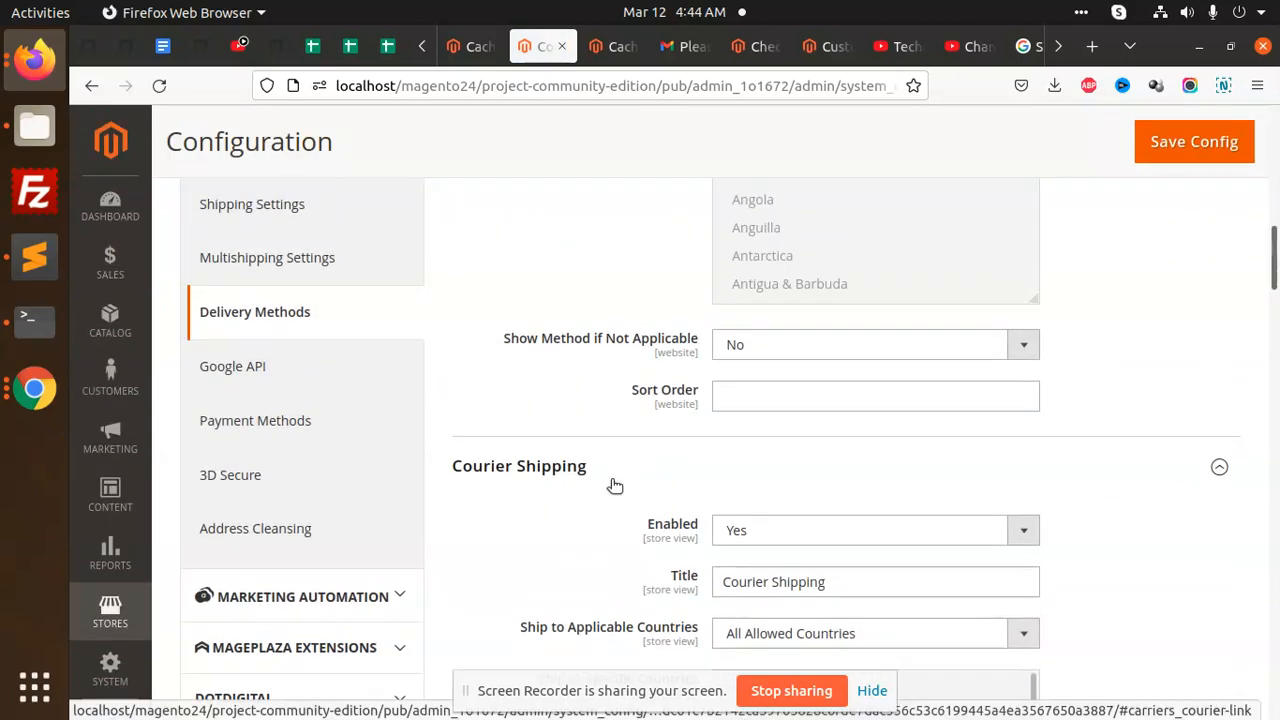
scroll(615, 485, "down", 4)
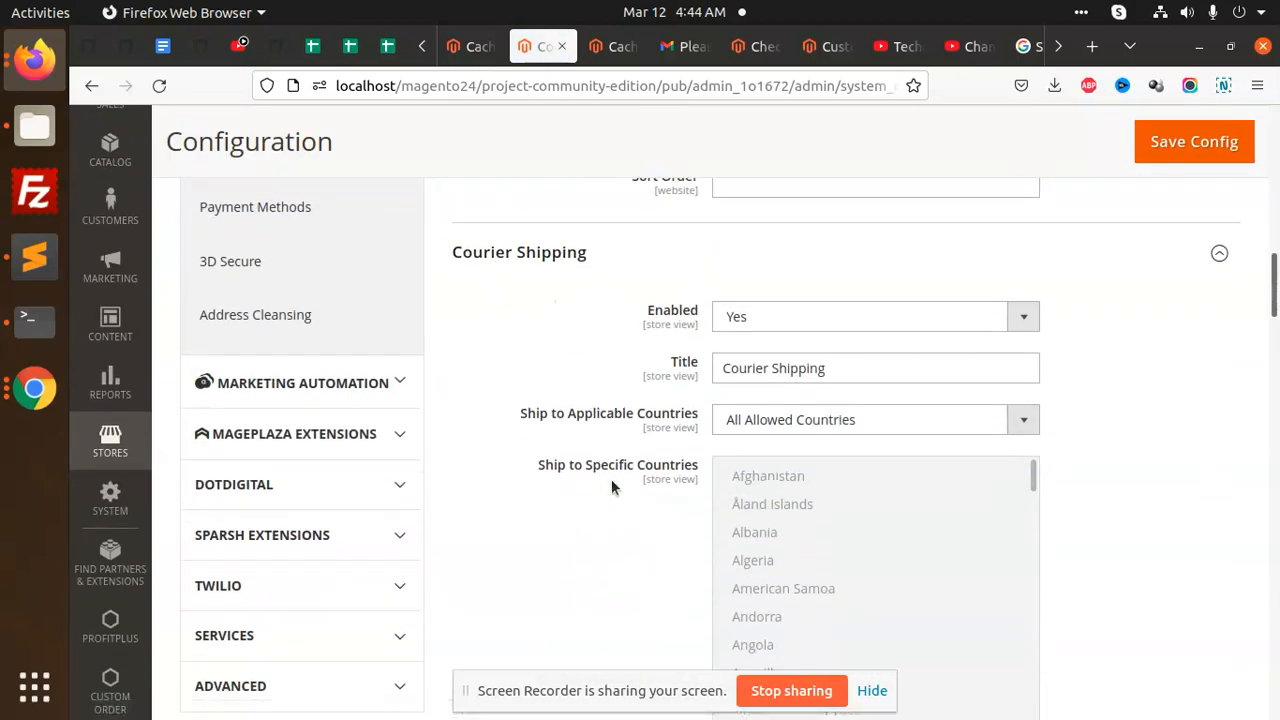
left_click(771, 317)
left_click(741, 373)
scroll(616, 440, "down", 10)
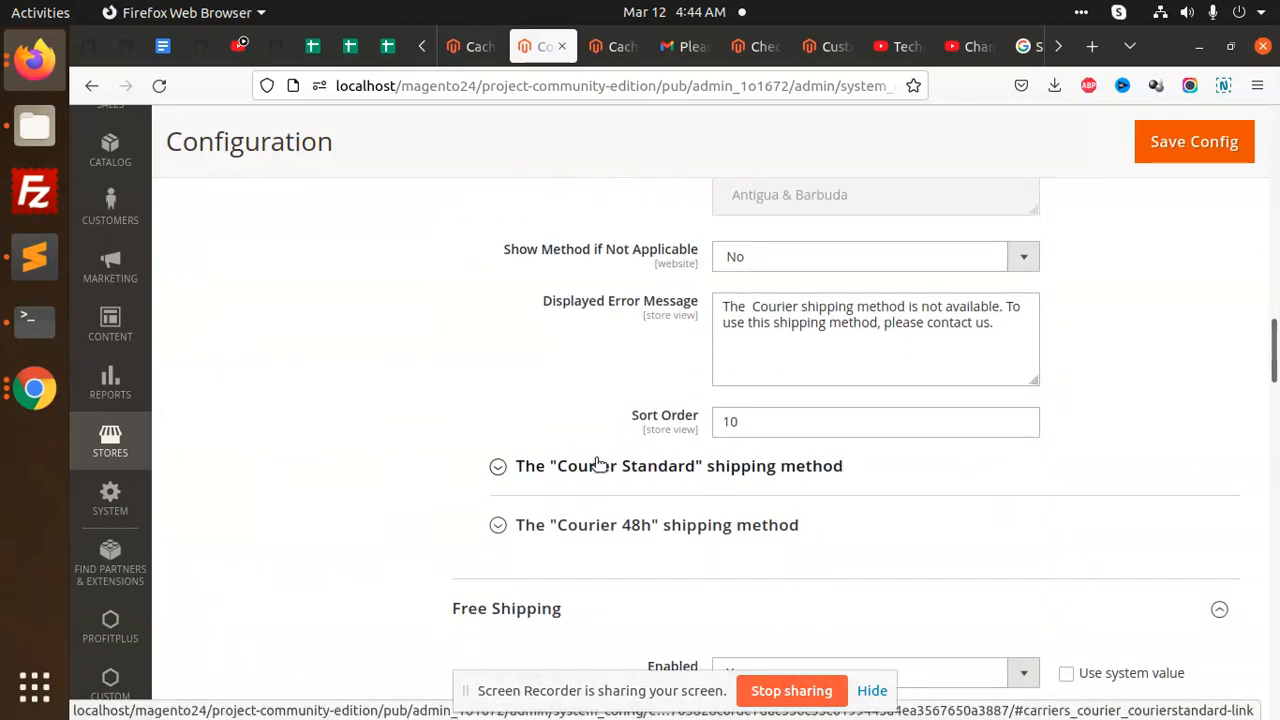
scroll(560, 495, "down", 3)
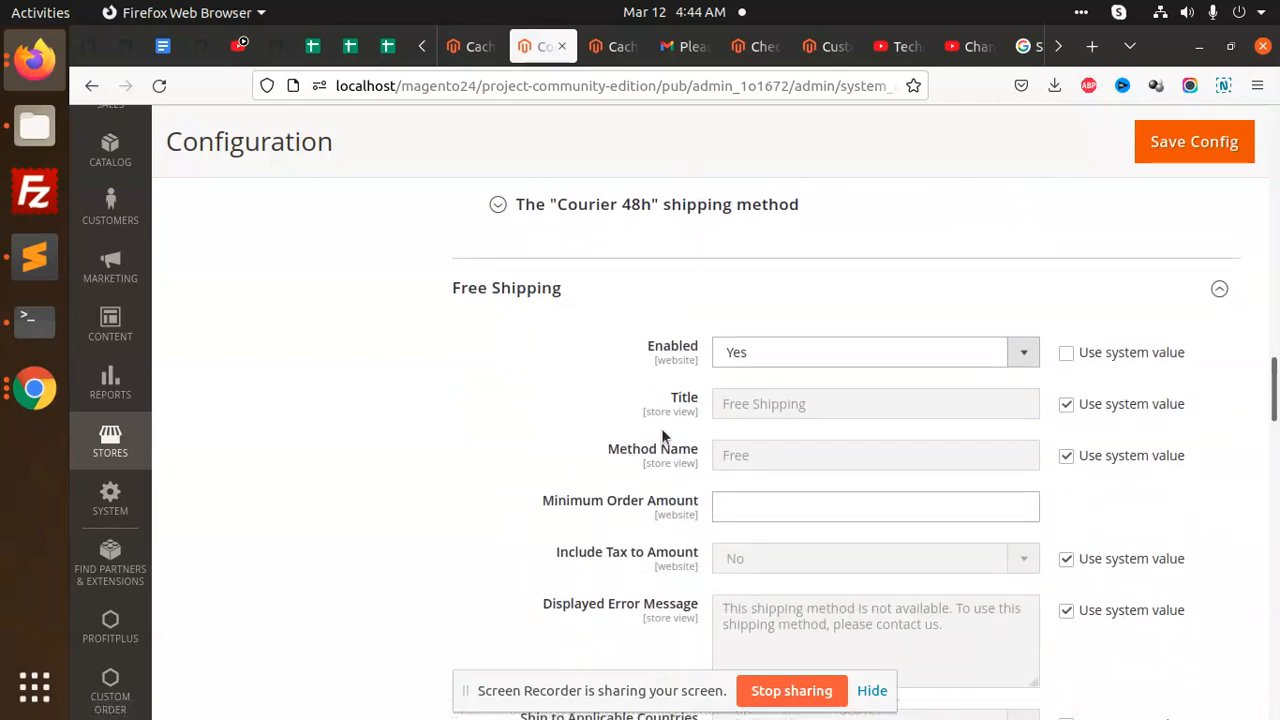
left_click(1192, 143)
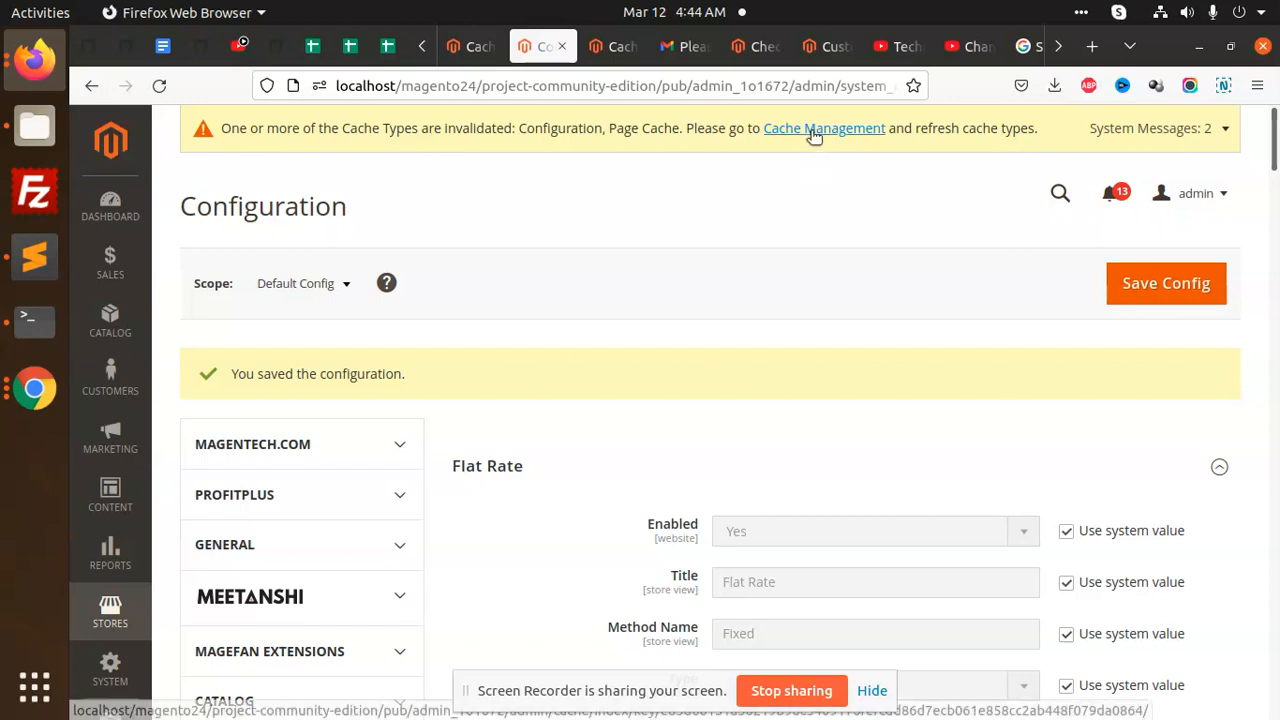
- Flush the Magento cache via Cache Management, then switch to the Customer Login tab
left_click(814, 133)
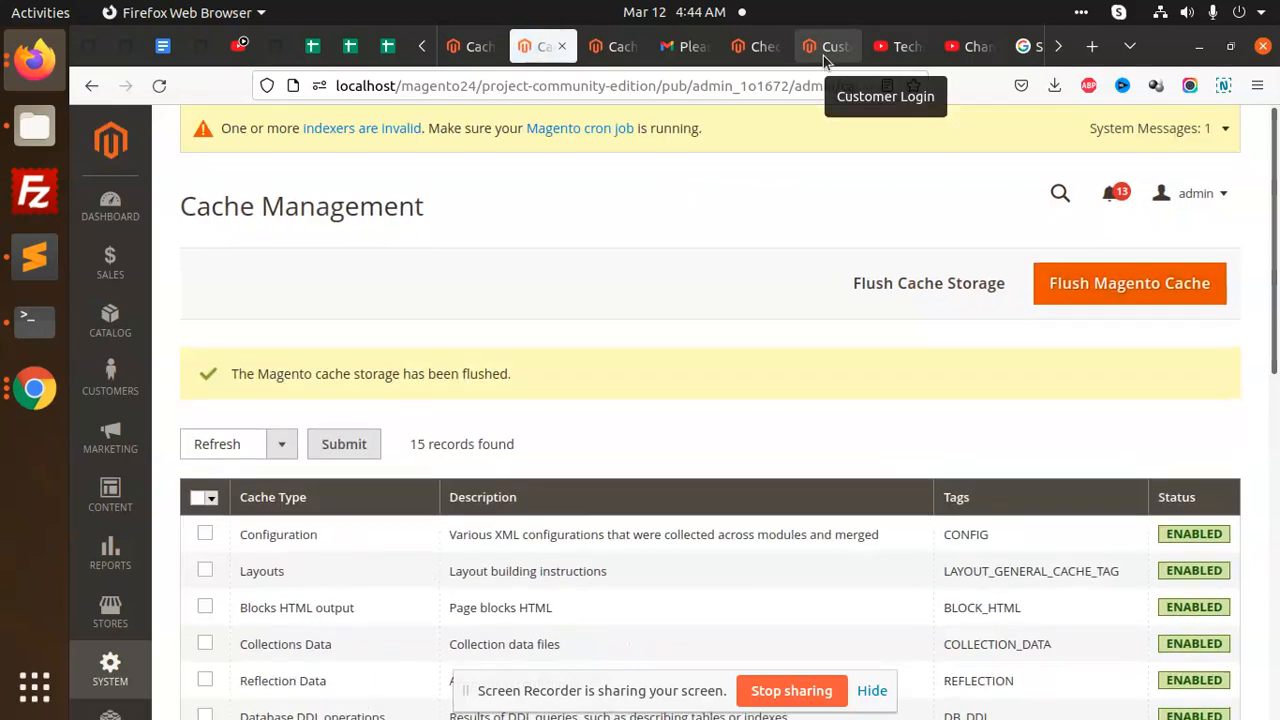
left_click(823, 55)
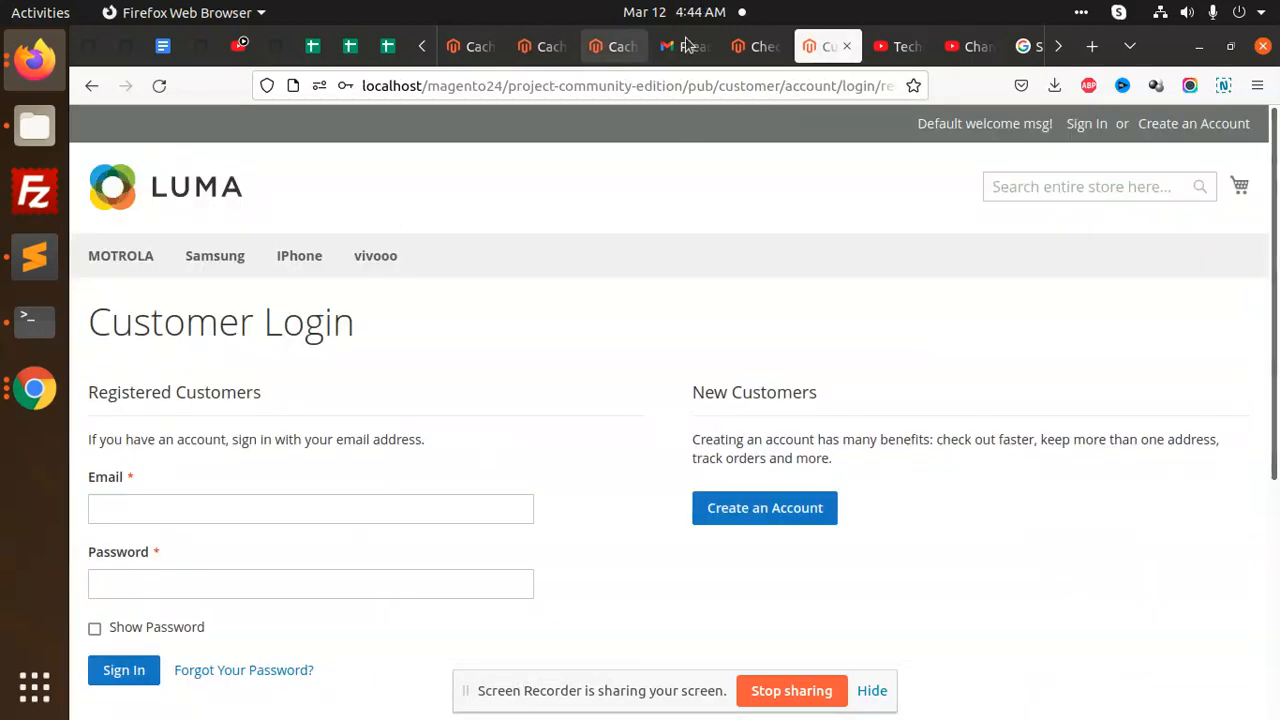
- Switch to the checkout tab and reload the shipping form
left_click(748, 47)
left_click(157, 86)
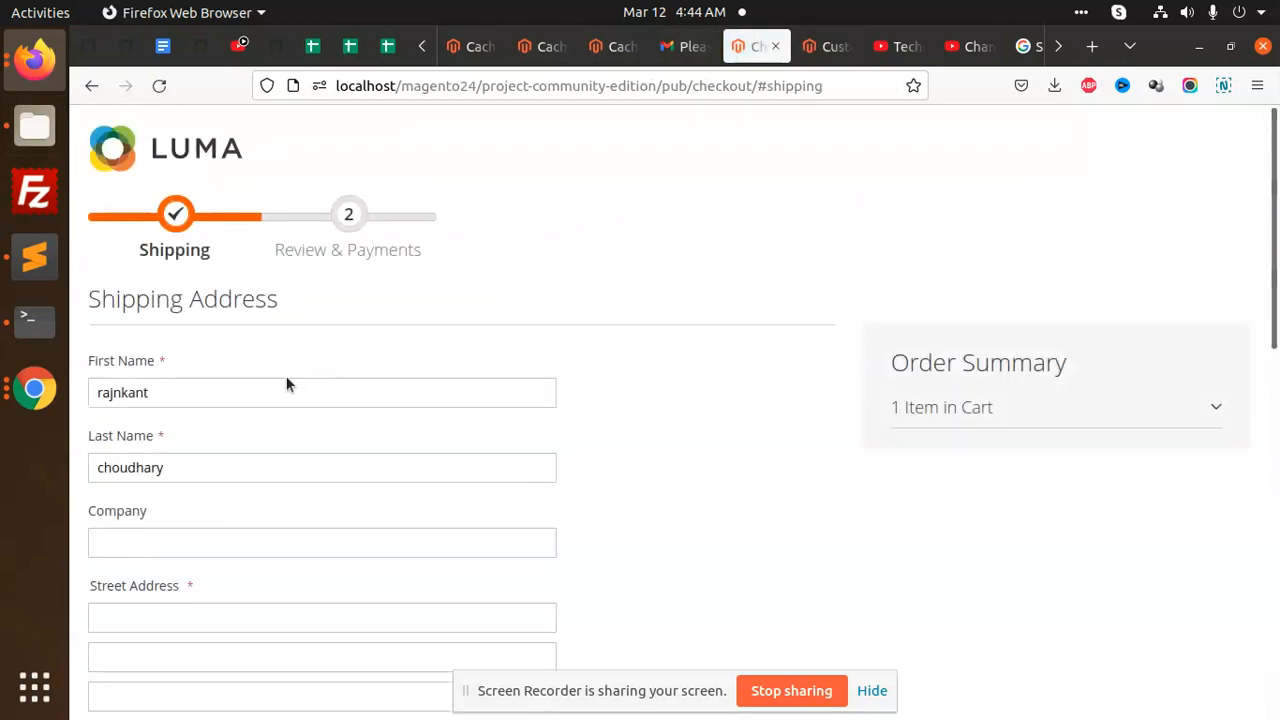
scroll(285, 400, "down", 4)
scroll(257, 423, "down", 2)
- Fill in the zip code, city, phone number and unique ID fields
left_click(180, 360)
type("11111")
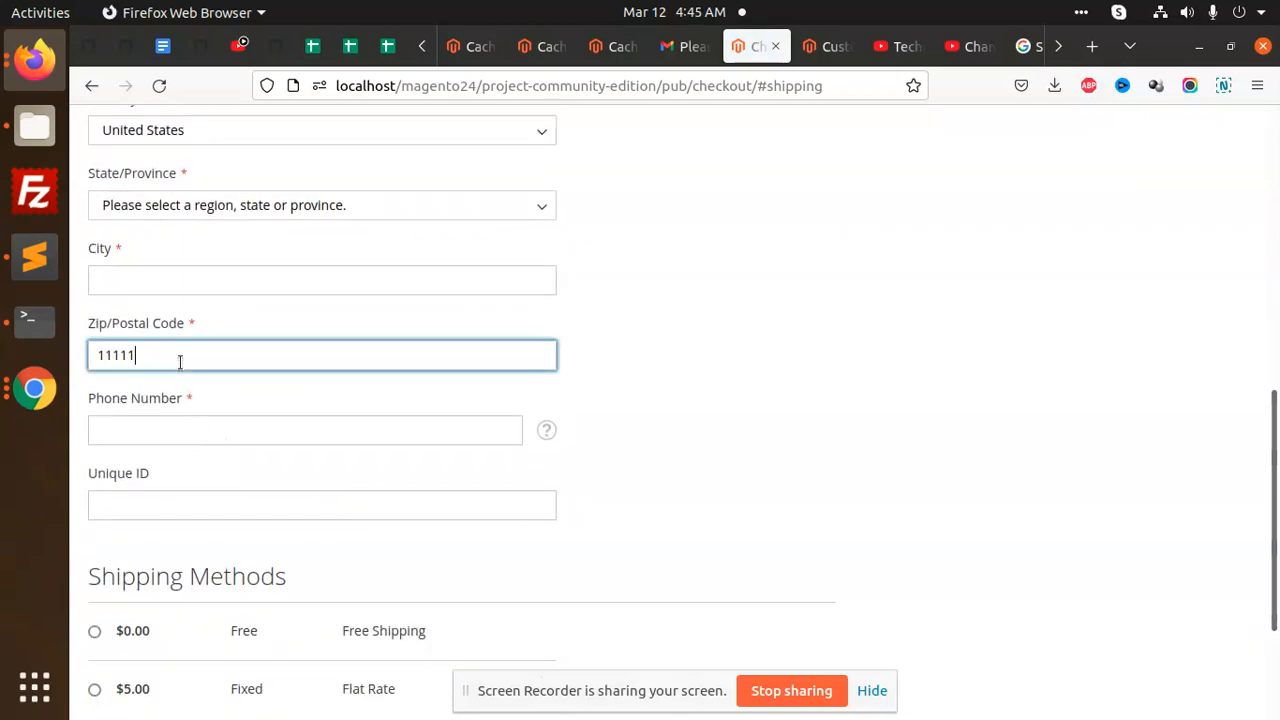
left_click(172, 286)
type("zdgdghsh")
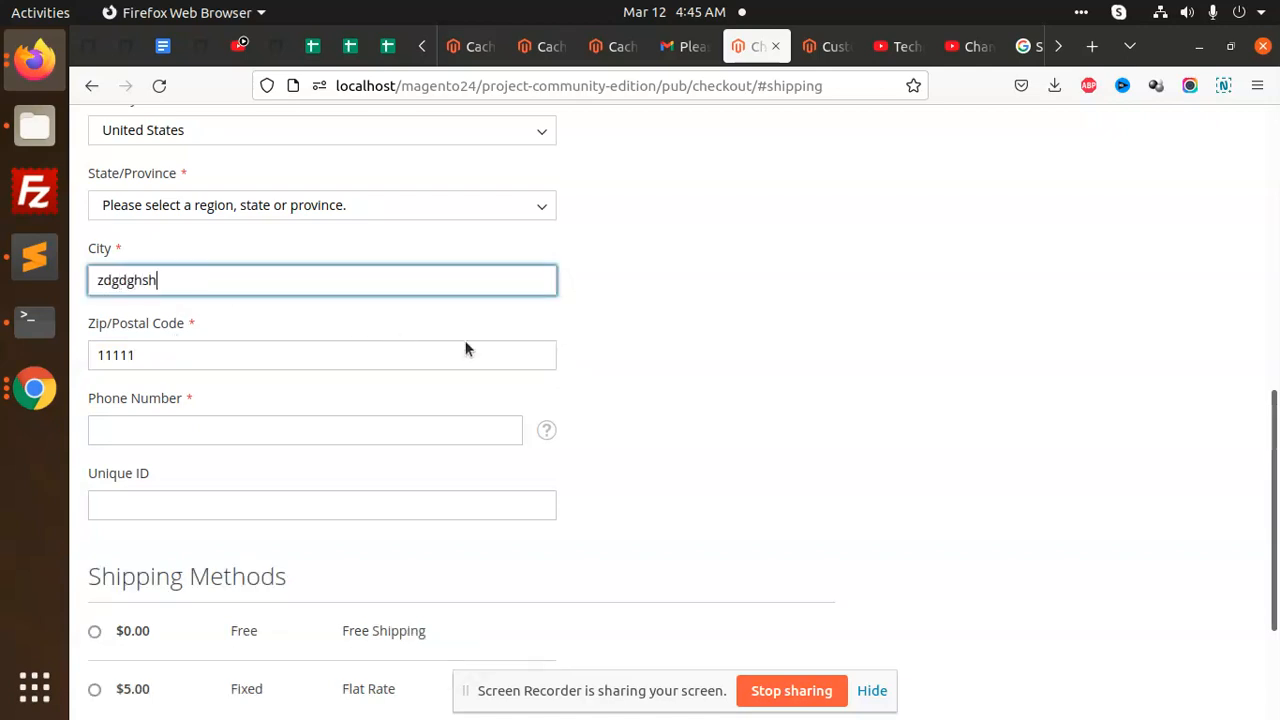
left_click(680, 386)
left_click(270, 421)
type("2322277")
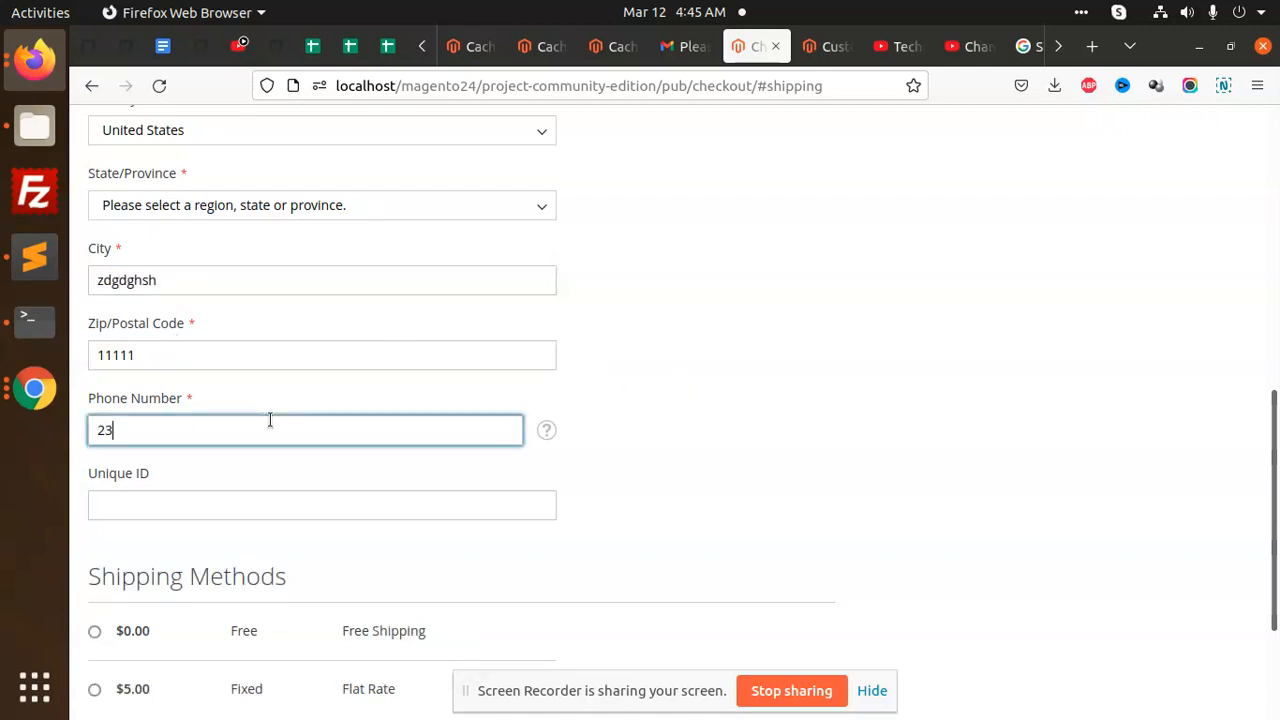
left_click(189, 500)
type("326262")
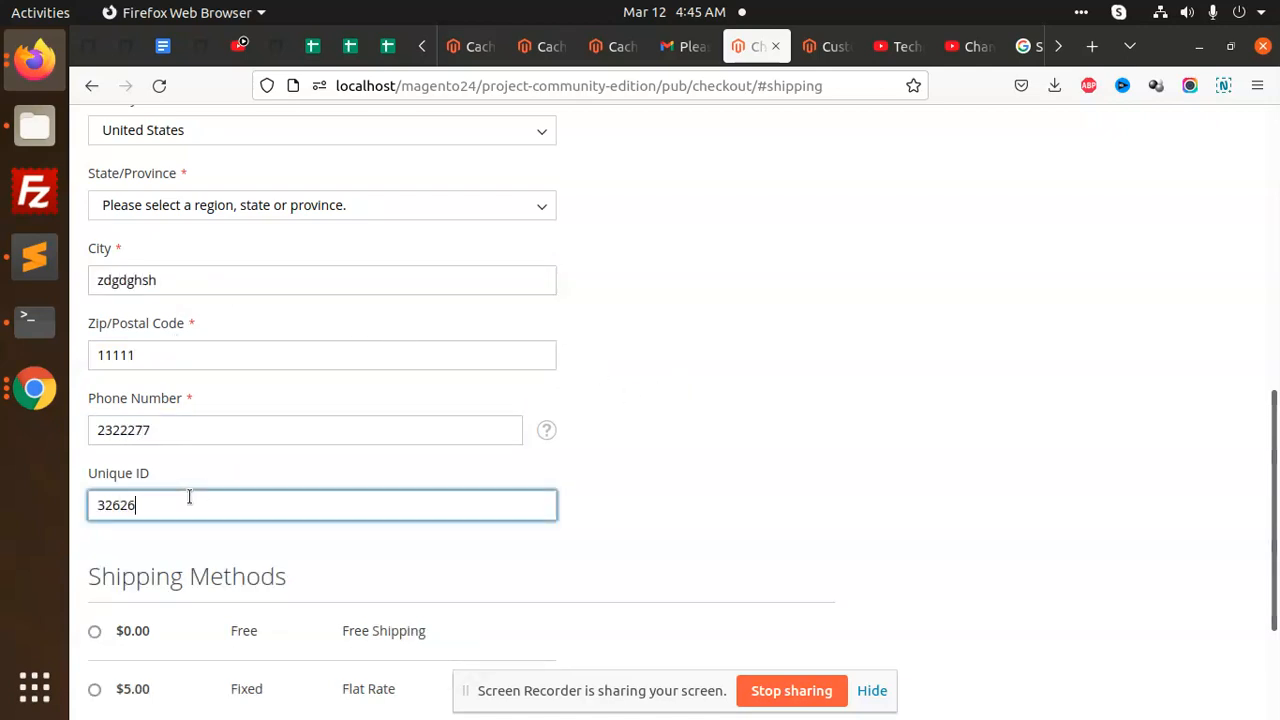
left_click(834, 475)
- Select the $5.00 Flat Rate shipping method and click Next
scroll(336, 524, "down", 2)
scroll(336, 524, "down", 1)
left_click(94, 555)
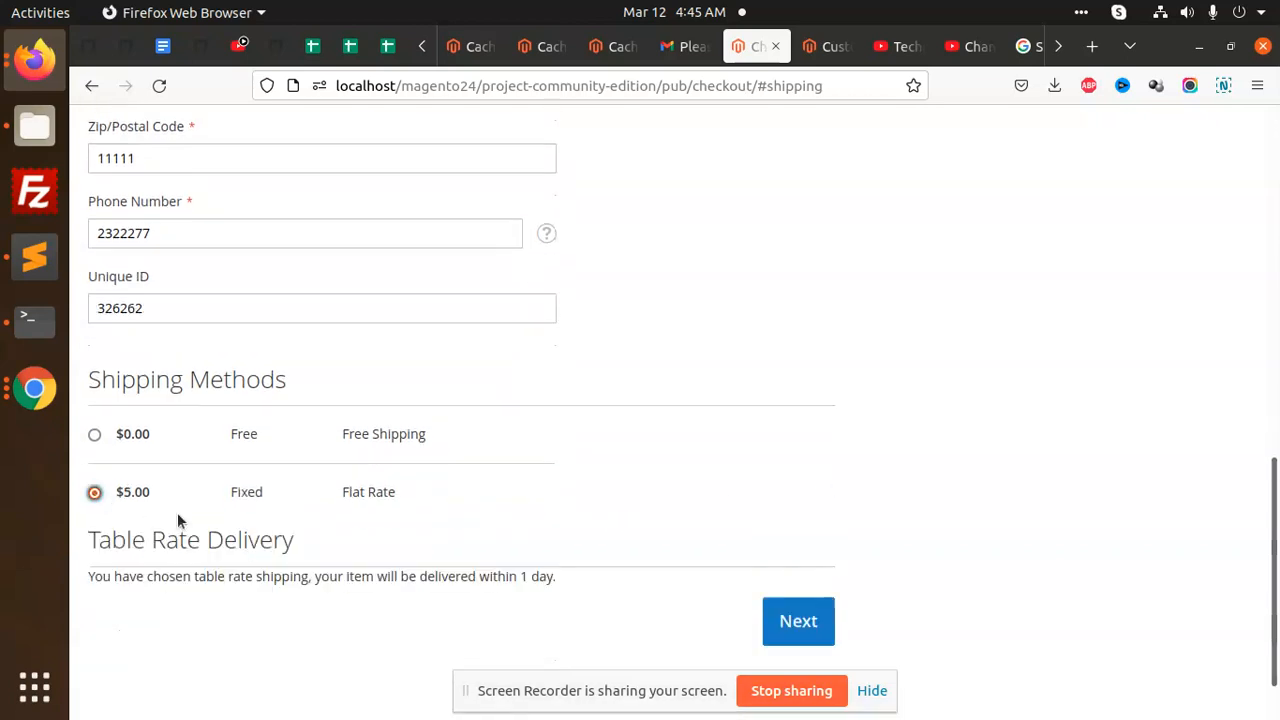
left_click(799, 622)
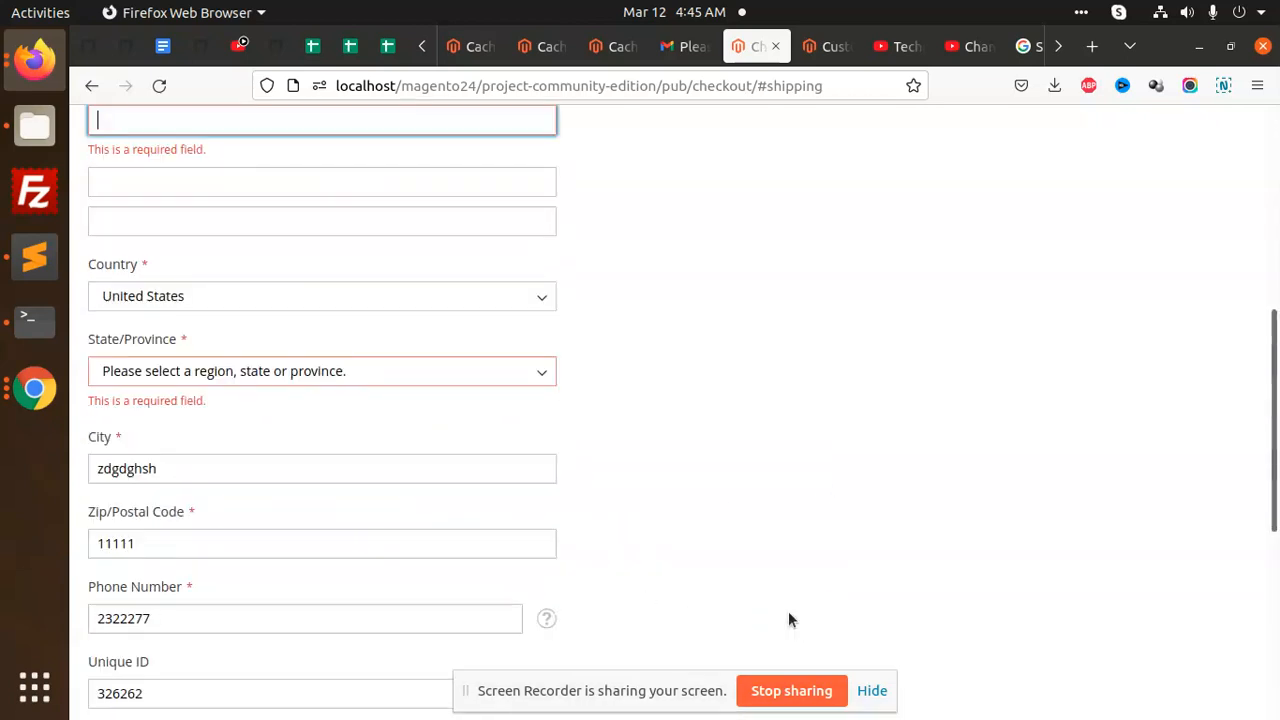
- Enter a street address and choose Armed Forces Pacific as the state
scroll(240, 250, "up", 2)
left_click(205, 221)
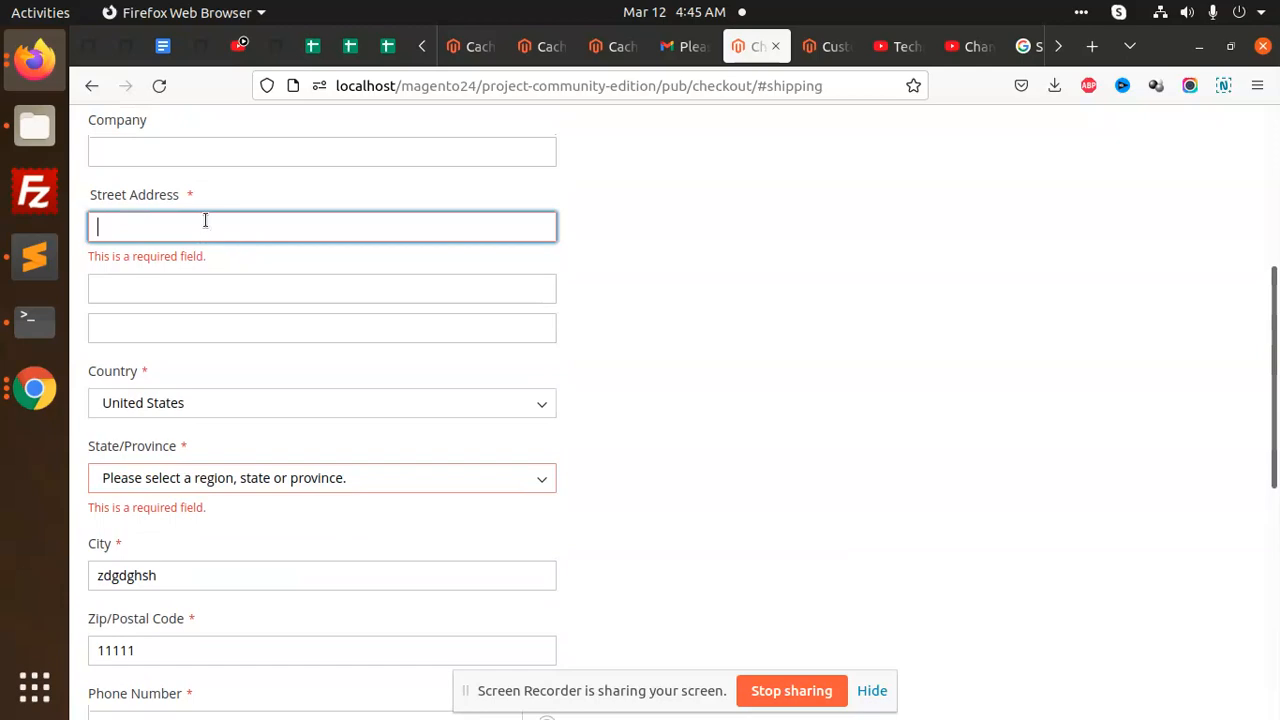
type("sagagas")
left_click(204, 458)
left_click(200, 397)
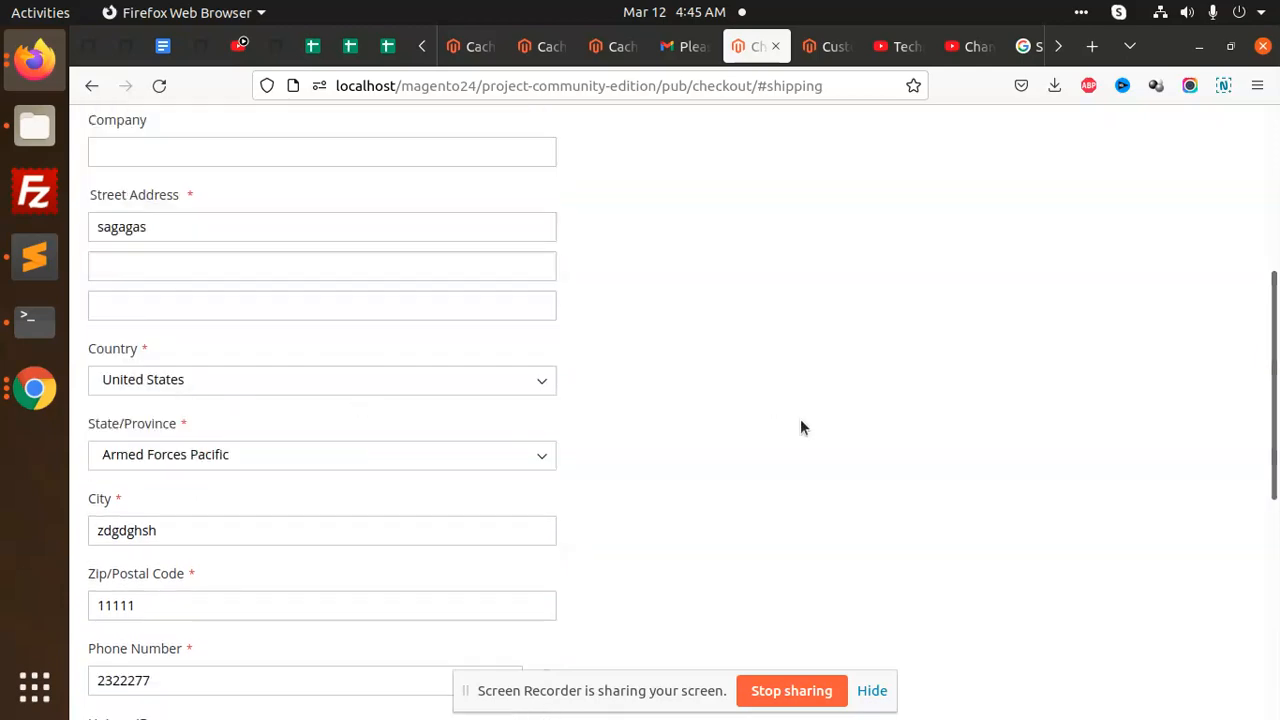
scroll(800, 412, "down", 3)
scroll(723, 487, "down", 4)
- Continue to Review & Payments and place the $17.00 test order
left_click(802, 543)
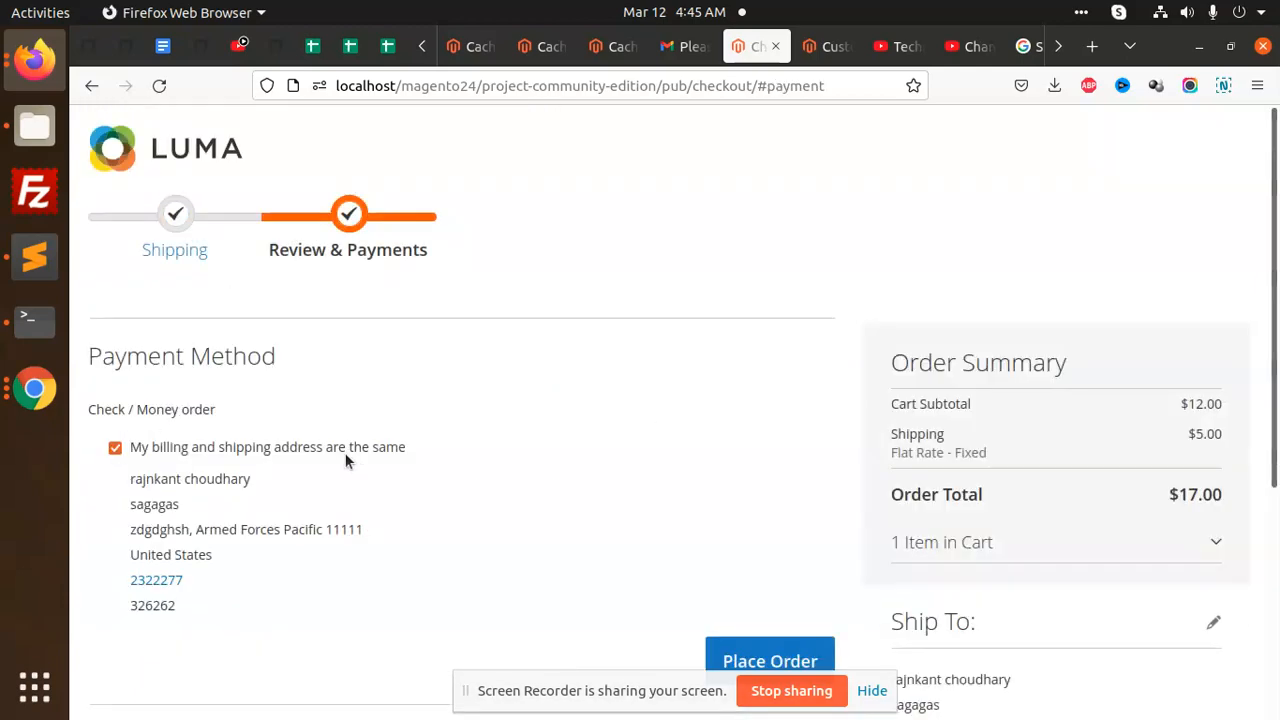
scroll(502, 415, "down", 2)
scroll(502, 415, "down", 2)
left_click(722, 341)
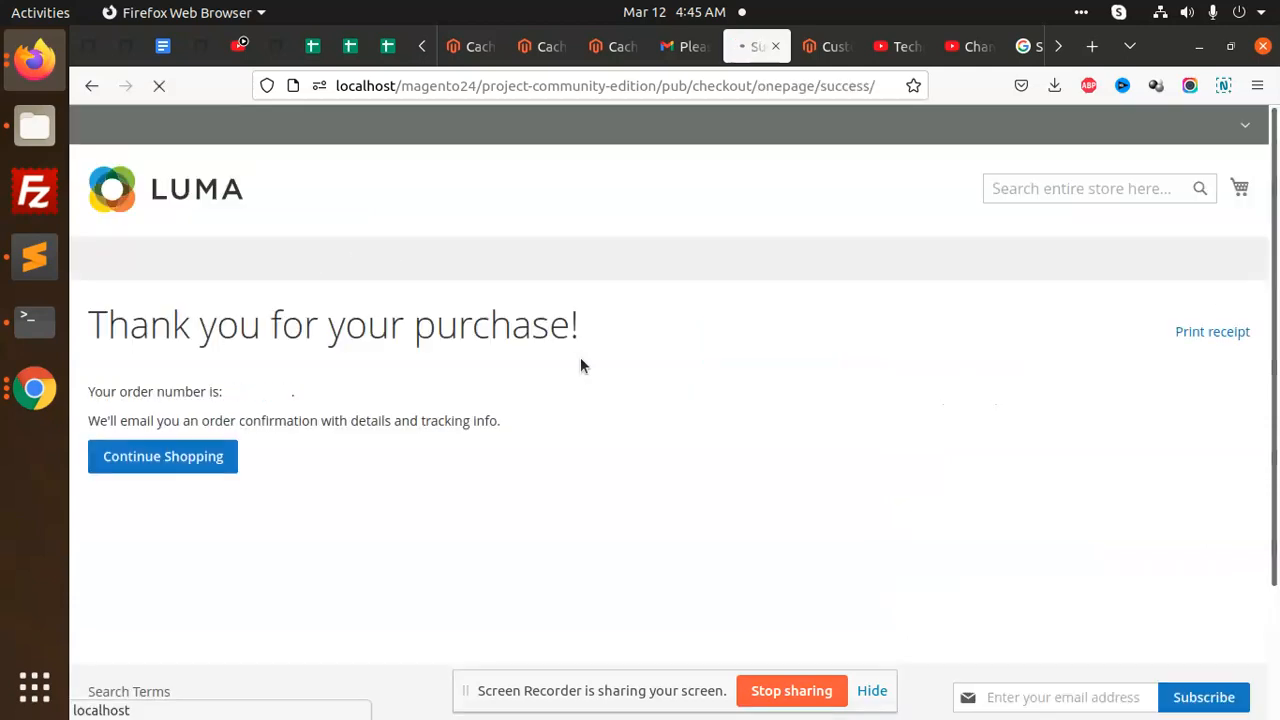
left_click(684, 50)
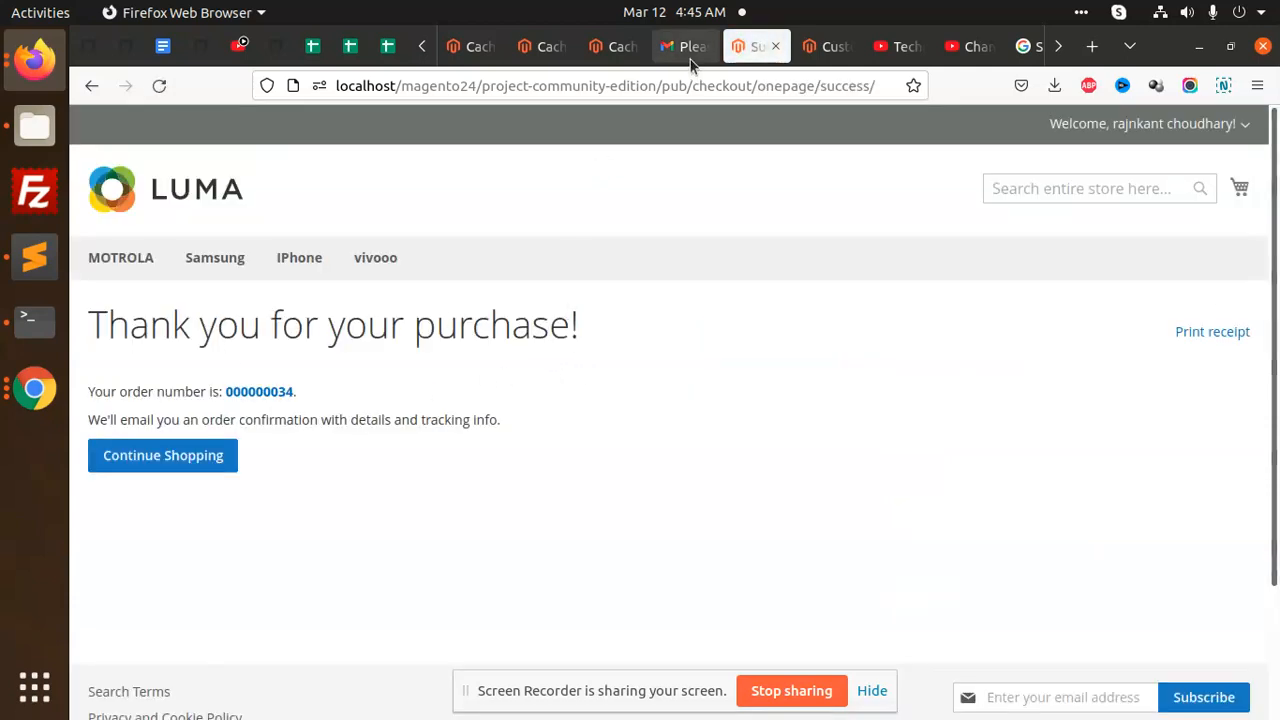
- Open the Main Website Store order confirmation email and check its Flat Rate shipping and $17.00 total
left_click(165, 189)
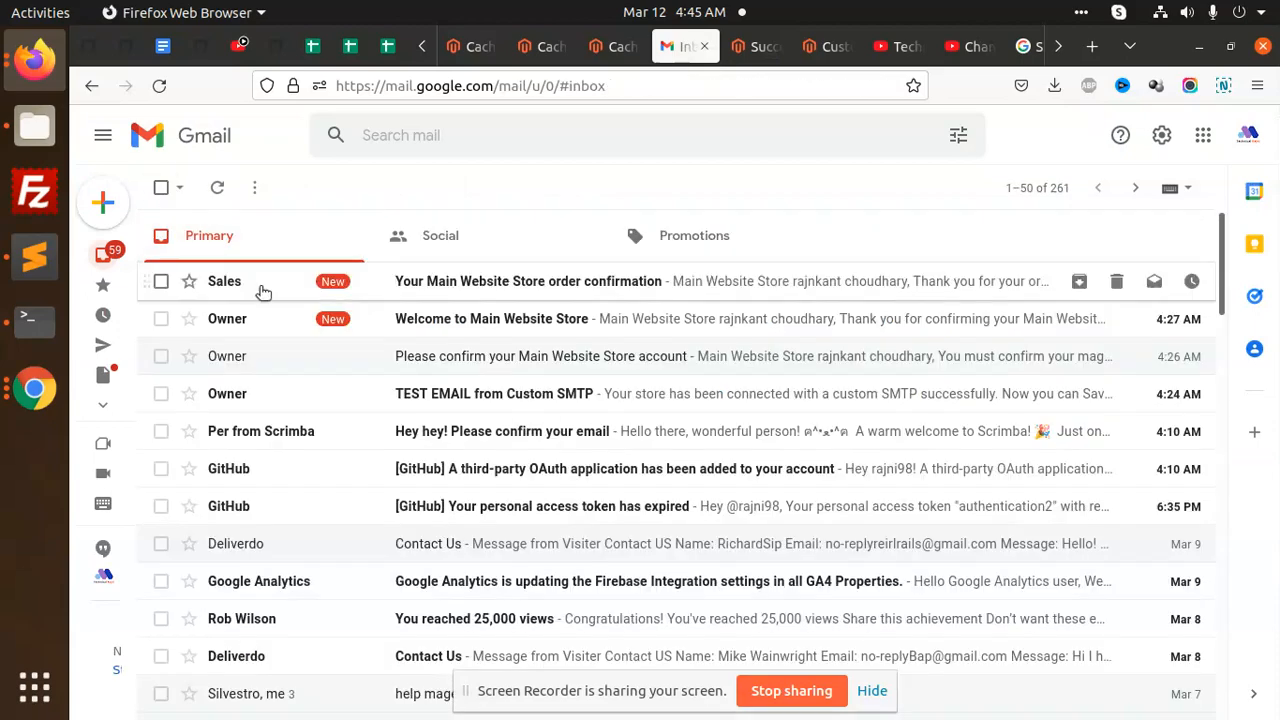
left_click(396, 282)
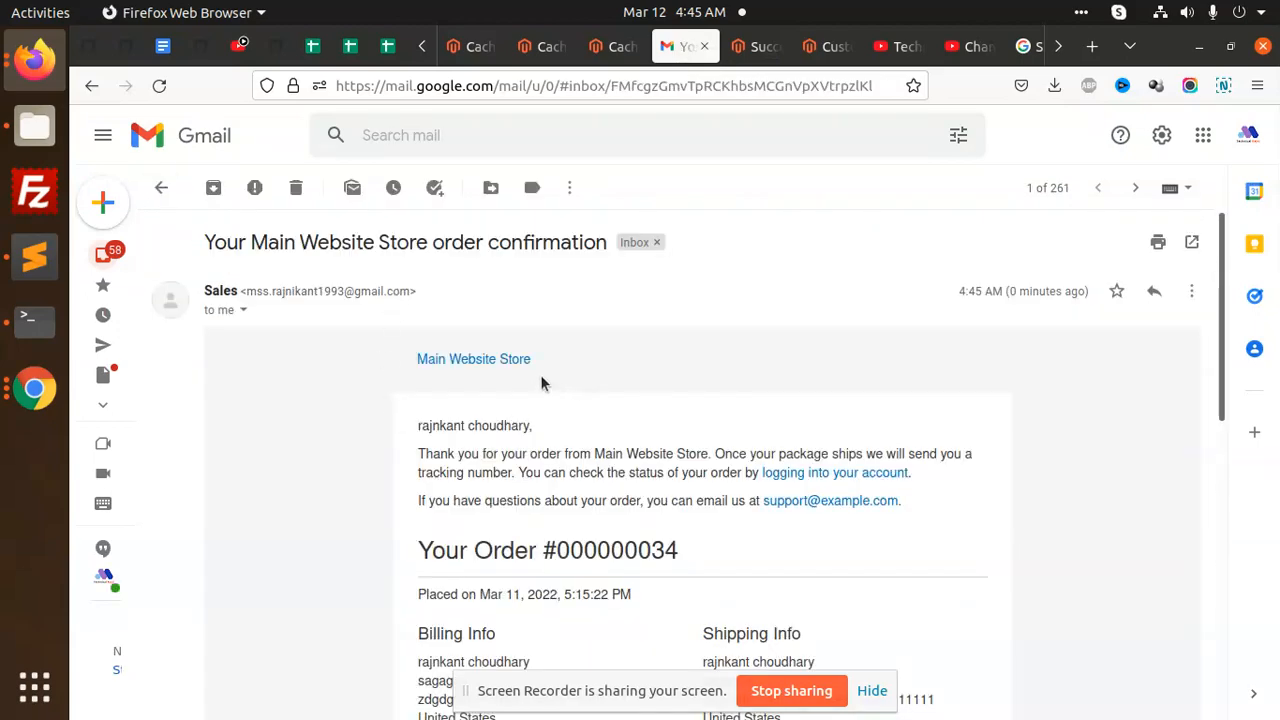
double_click(483, 424)
left_click(483, 424)
scroll(563, 448, "down", 5)
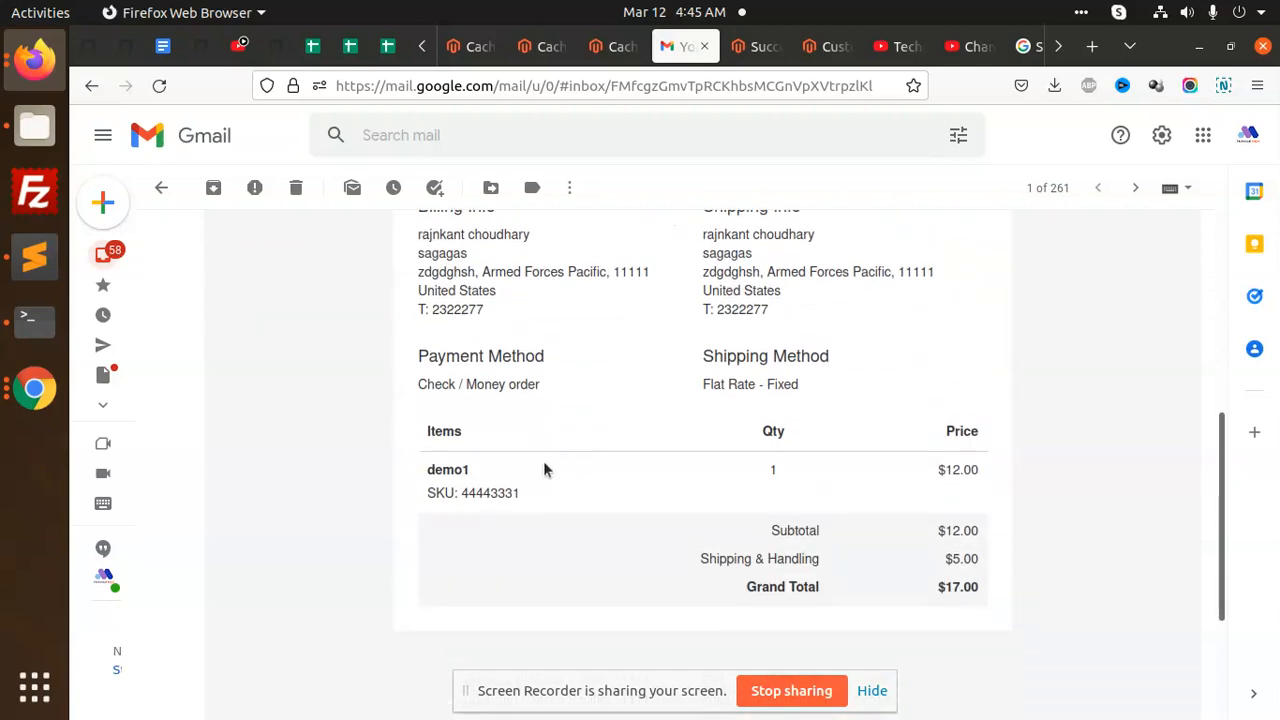
scroll(681, 469, "down", 1)
scroll(686, 486, "up", 3)
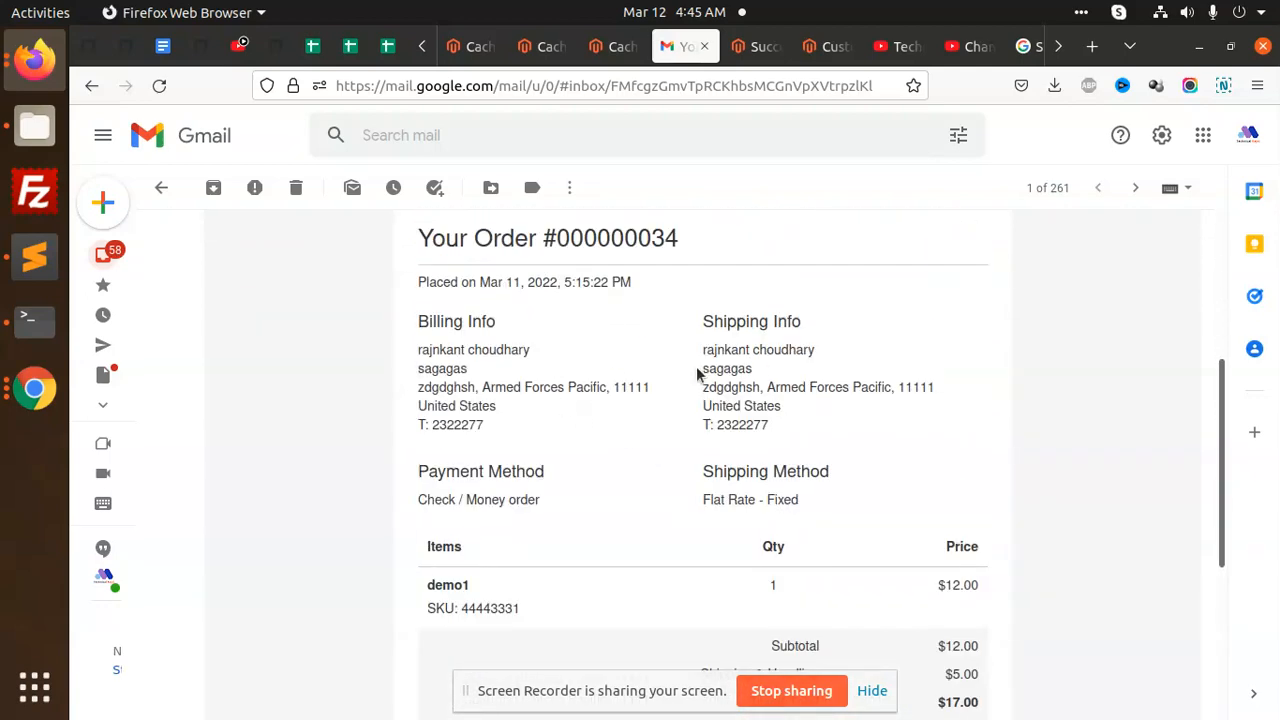
scroll(707, 520, "up", 3)
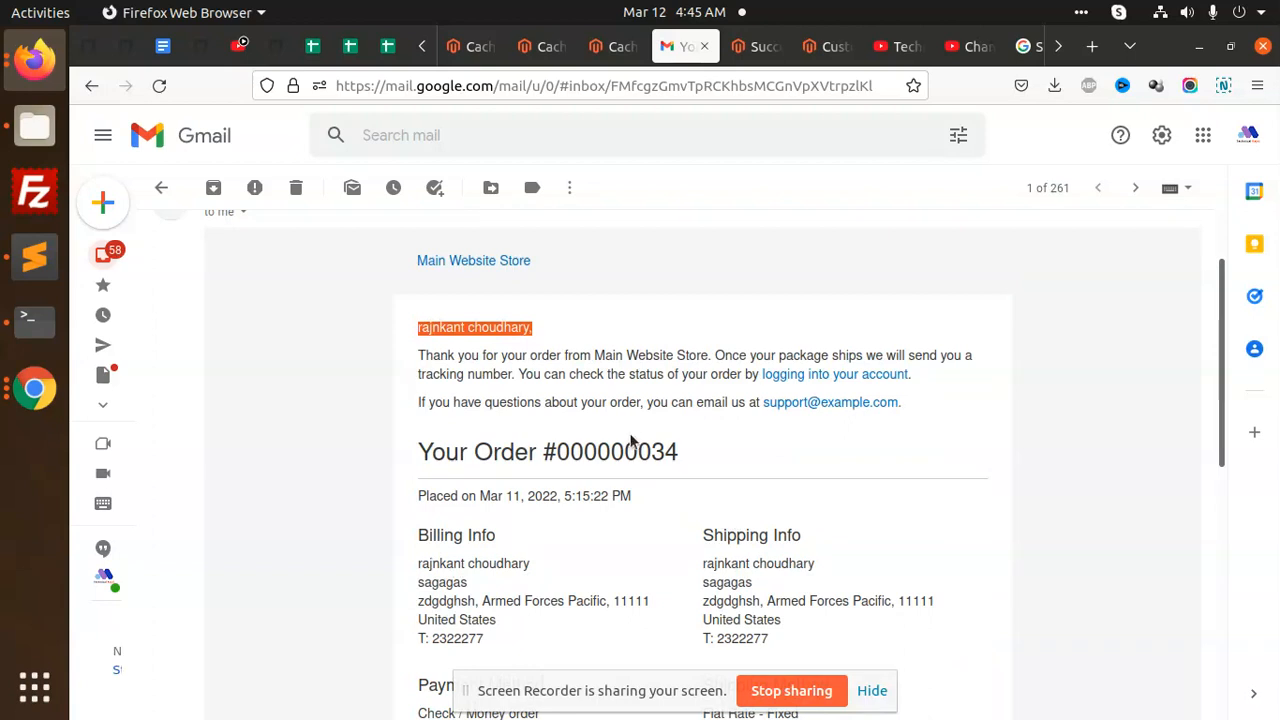
scroll(532, 372, "up", 1)
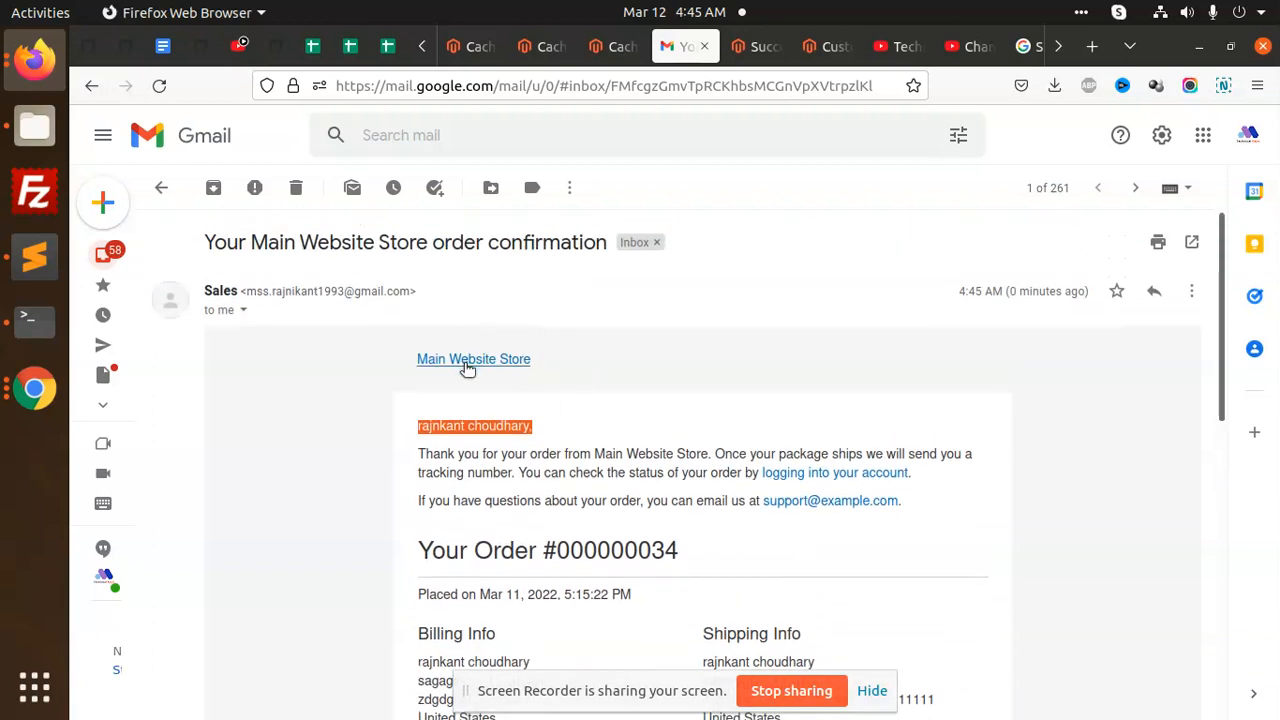